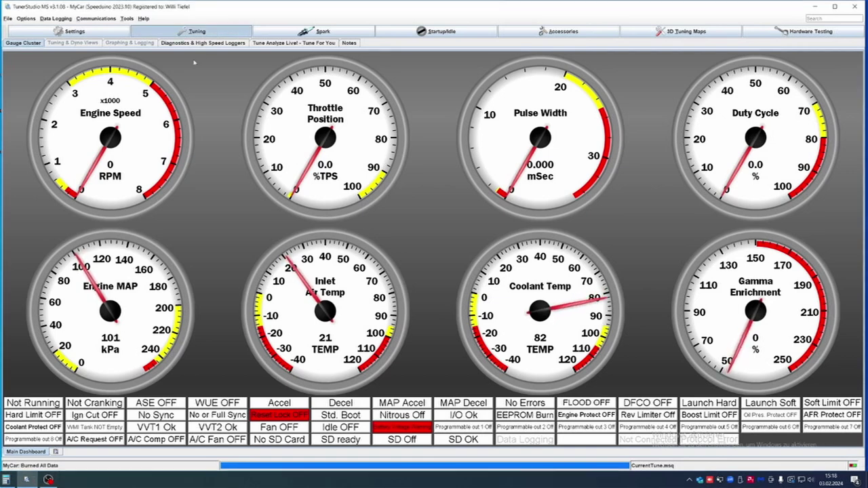
- Open the VE Table from the Tuning menu
click(216, 32)
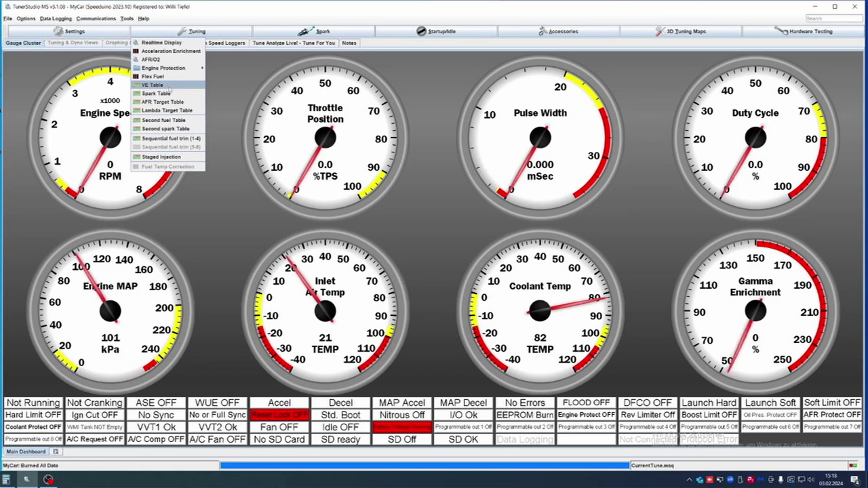
click(154, 85)
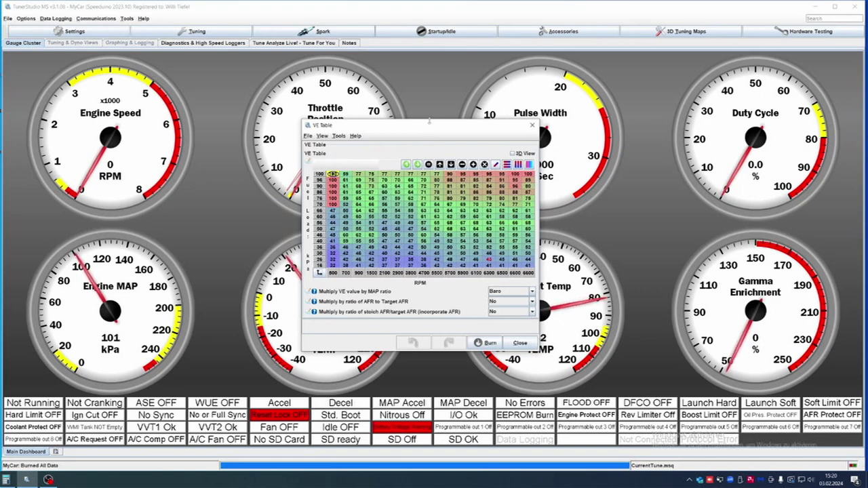
- Move the VE Table up-left, inspect high-load cells around the 90 kPa row, then pull Firefox up
drag(432, 127, 384, 103)
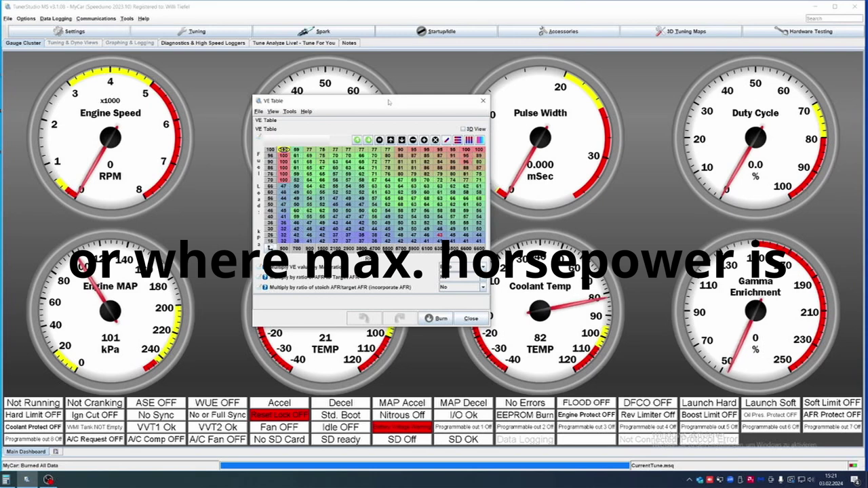
drag(459, 150, 383, 167)
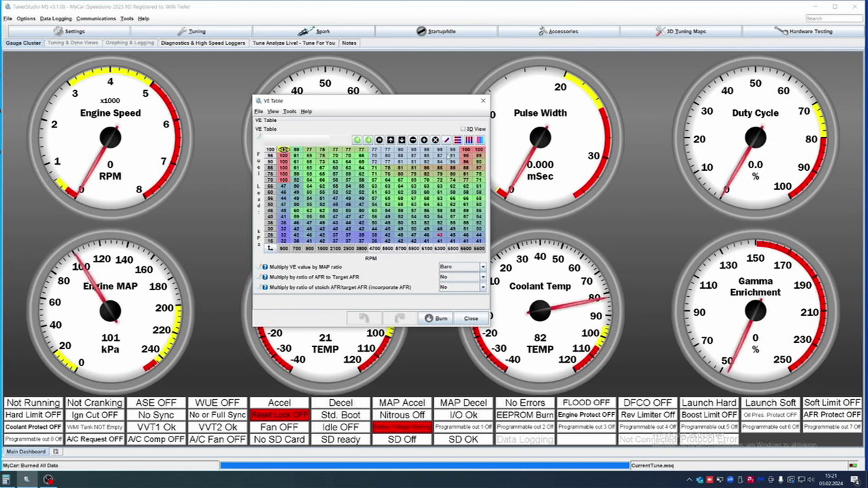
mouse_move(388, 161)
mouse_down()
mouse_move(435, 162)
mouse_move(372, 149)
mouse_up()
click(390, 161)
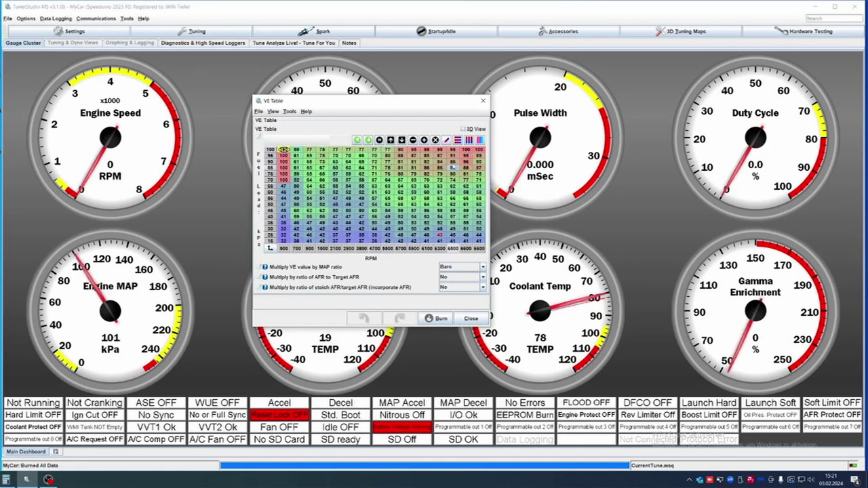
drag(453, 163, 441, 163)
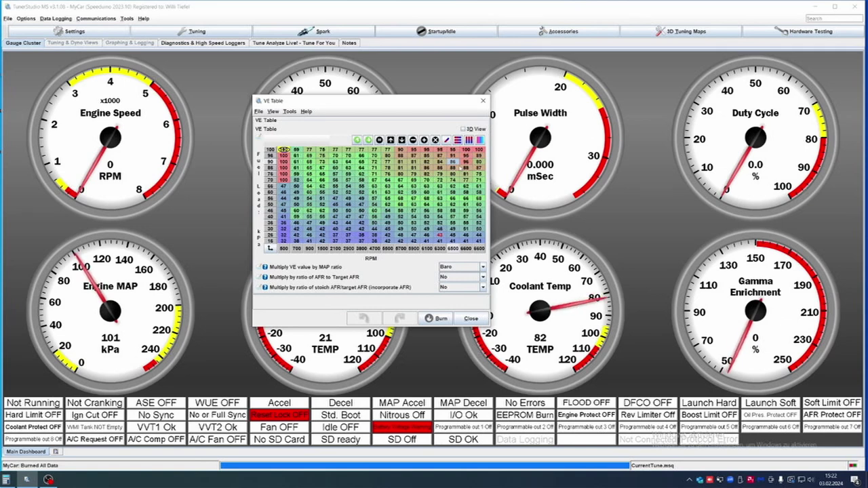
drag(529, 487, 532, 455)
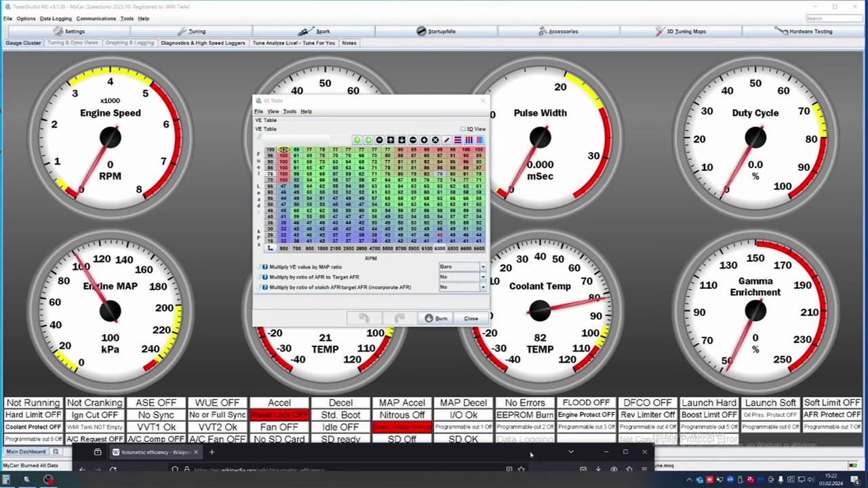
- Raise the Firefox 'Volumetric efficiency' article over the centre of the dashboard
drag(442, 455, 519, 65)
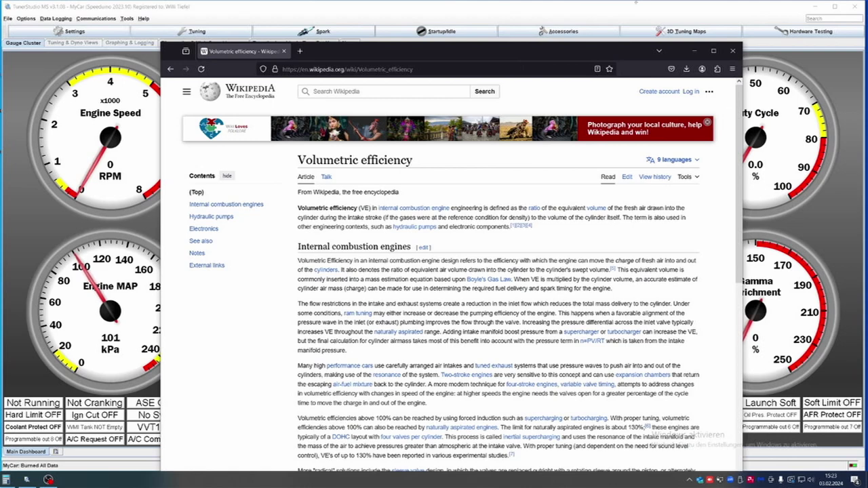
- Switch from the Wikipedia article back to the TunerStudio VE Table with Alt+Tab
key(alt+Tab)
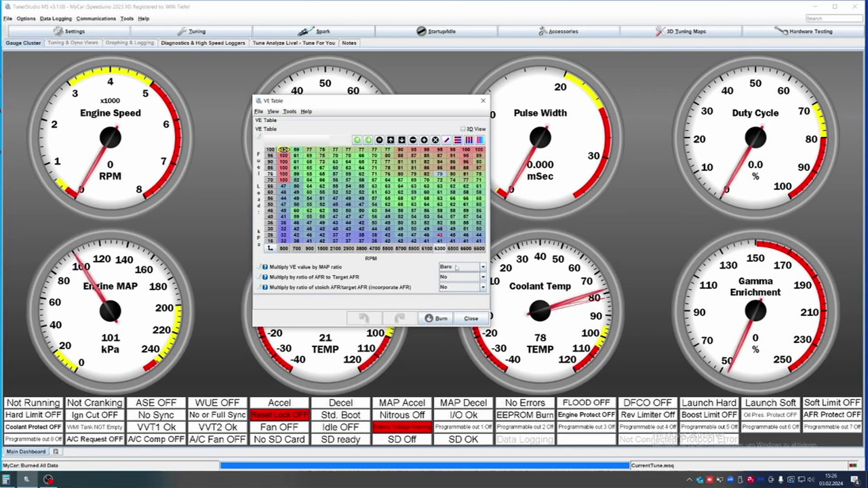
- Keep MAP-ratio multiplication at Baro, AFR-to-target at No, and set stoich/target AFR incorporation to Yes
click(457, 267)
click(466, 267)
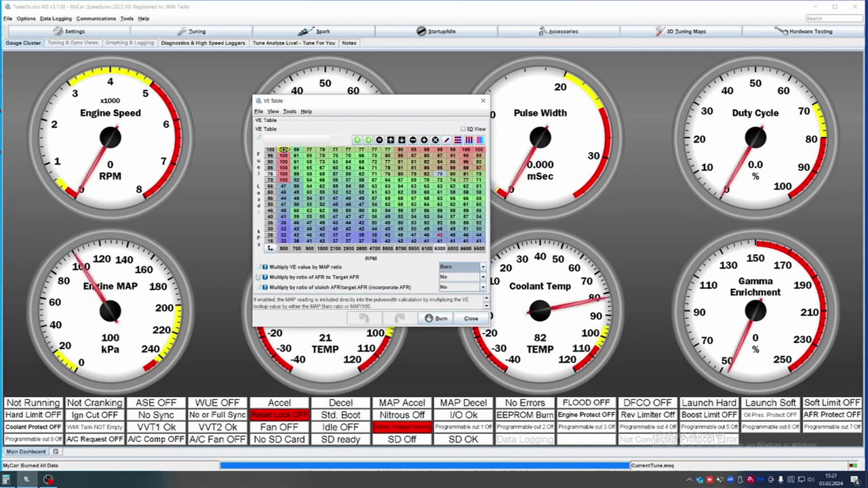
click(445, 277)
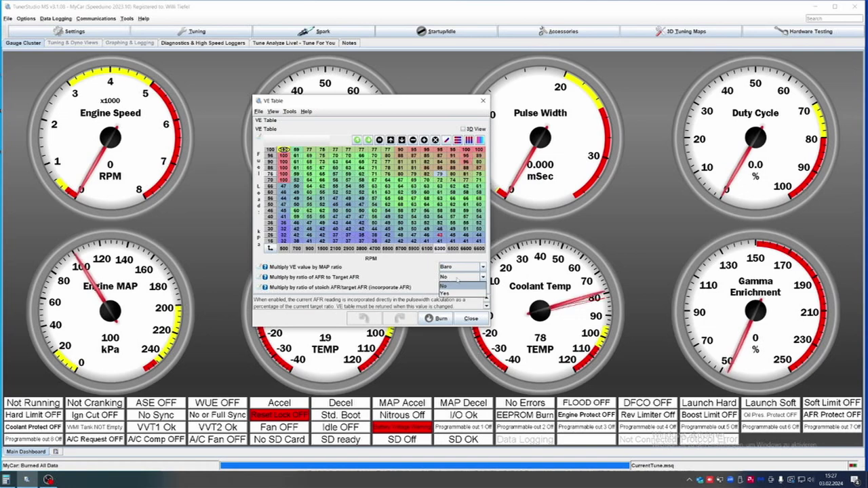
click(455, 278)
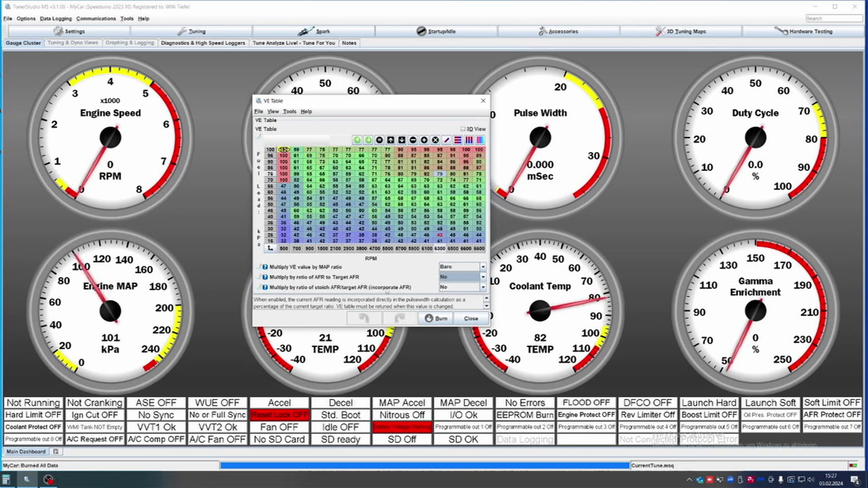
click(451, 287)
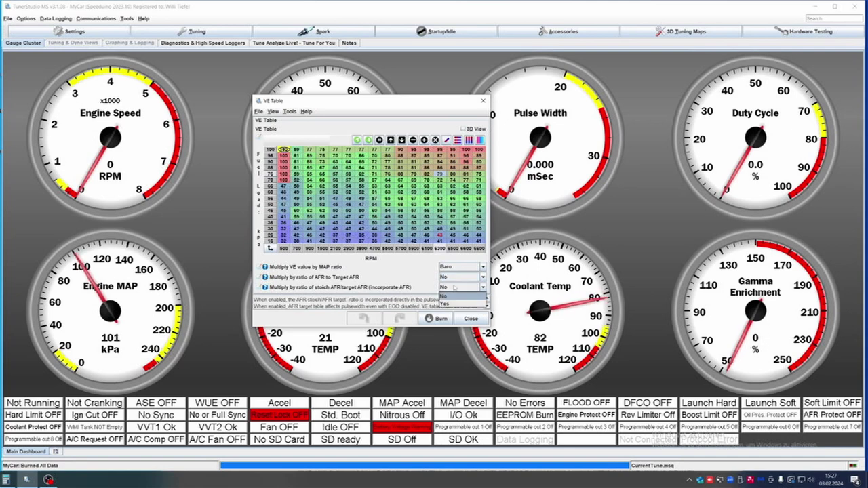
click(456, 303)
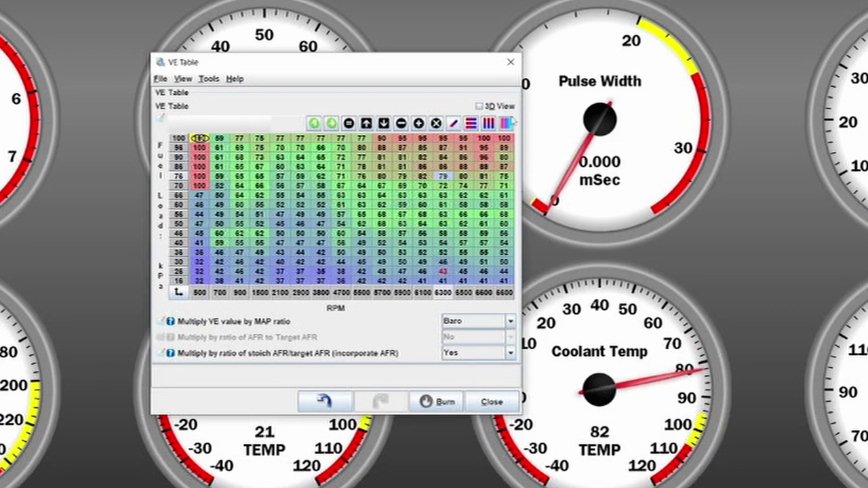
click(506, 109)
drag(459, 217, 386, 245)
drag(439, 181, 470, 109)
click(479, 106)
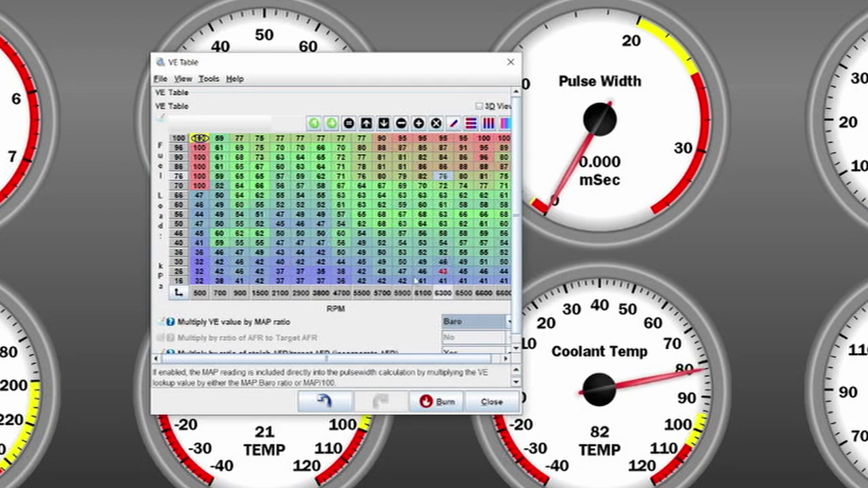
scroll(380, 316, down, 2)
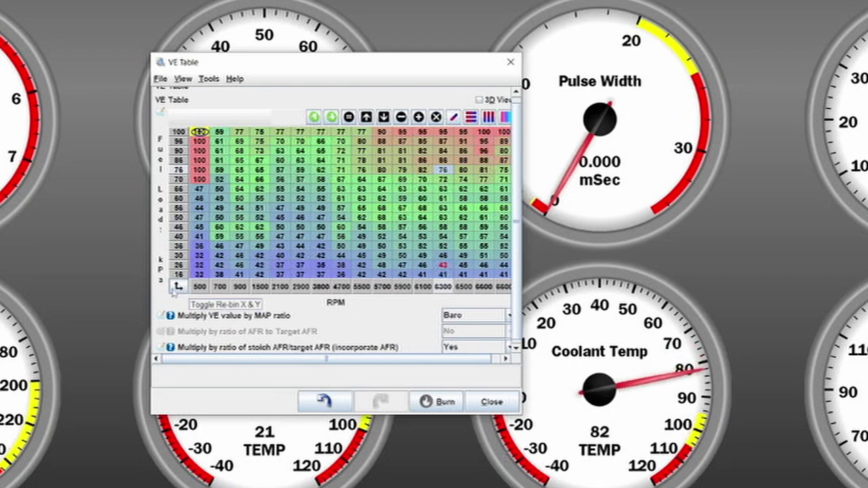
- Re-bin the VE table with a top RPM bin of 7700, apply the new axes and interpolate values
click(176, 288)
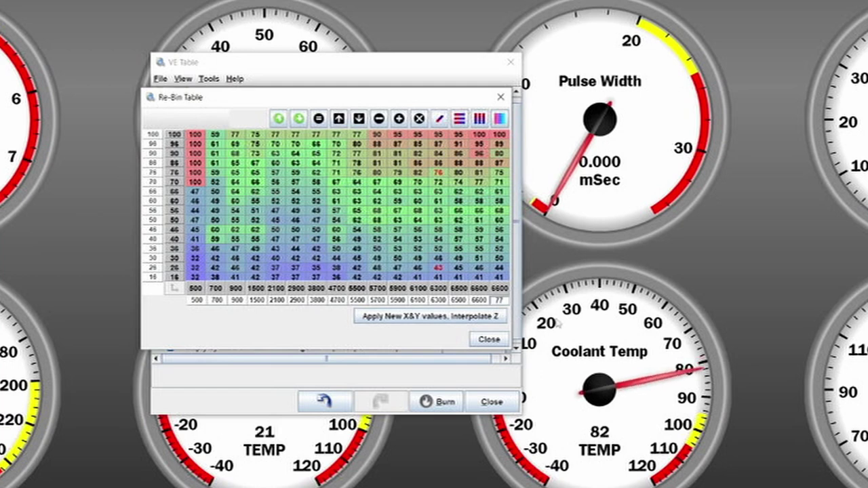
text(7700)
key(Tab)
click(479, 299)
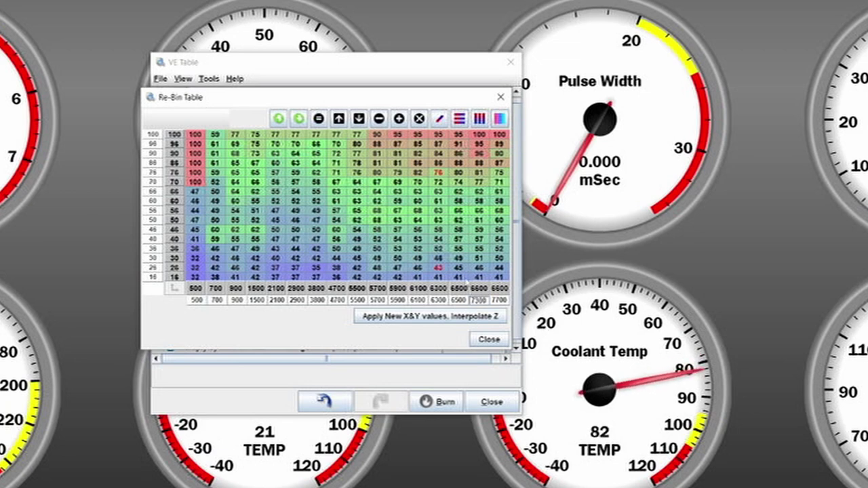
click(430, 317)
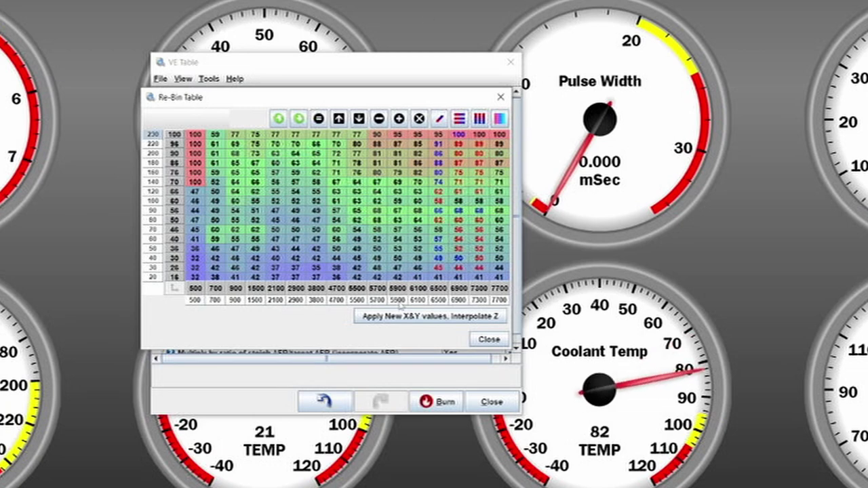
click(402, 315)
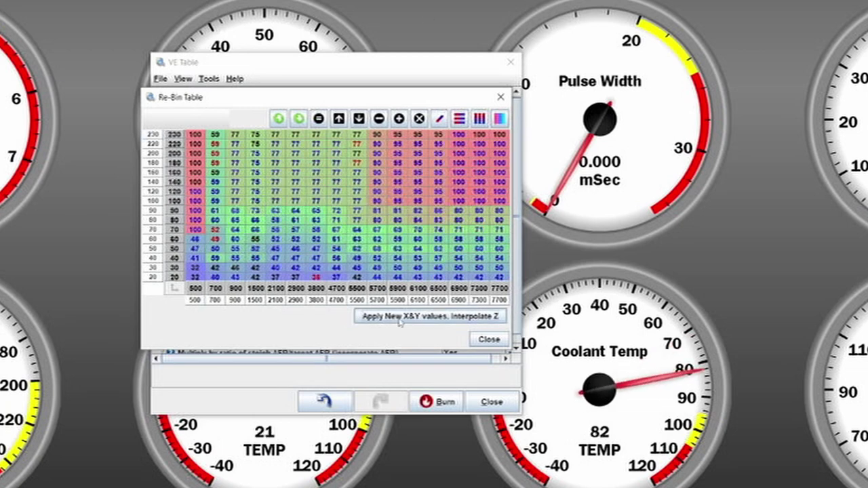
click(386, 195)
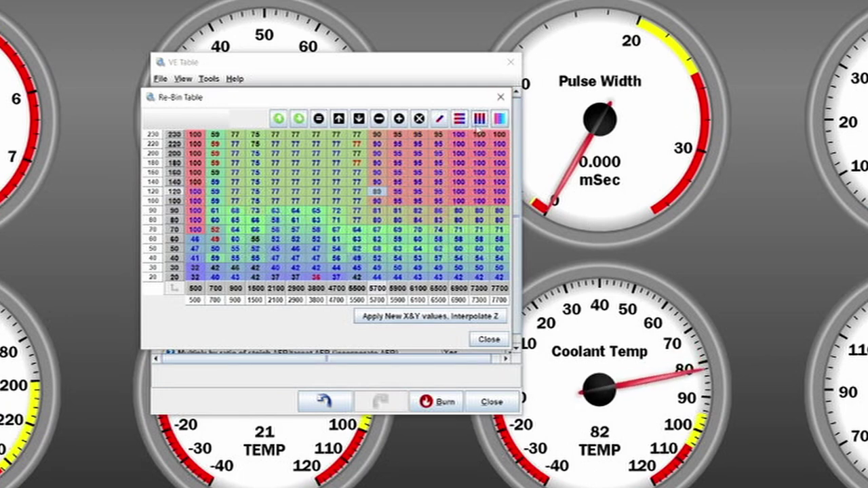
- Close re-binning, check the table as a rotated 3D surface, and burn it to the controller
click(489, 339)
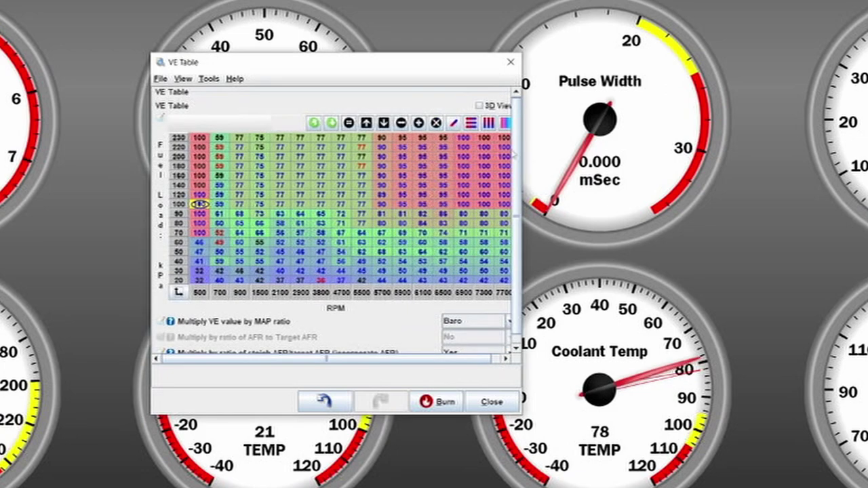
click(479, 106)
mouse_move(414, 233)
mouse_down()
mouse_move(490, 223)
mouse_move(475, 227)
mouse_up()
click(440, 406)
click(479, 106)
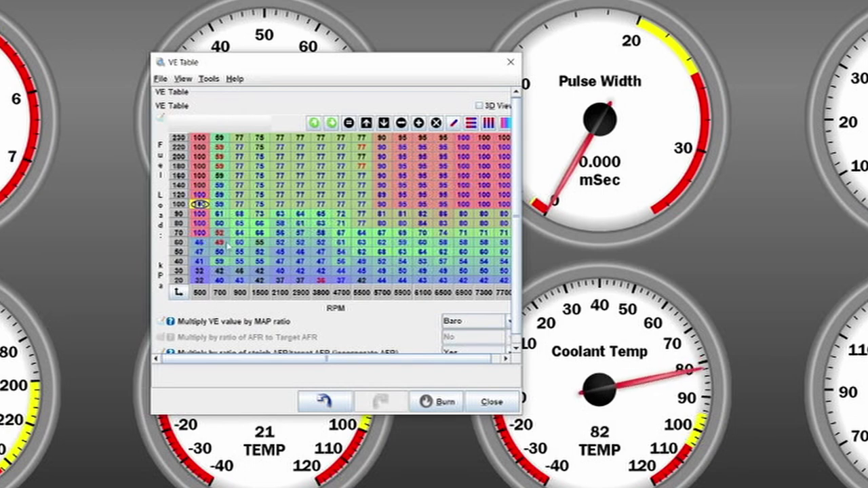
- Fill the 500–1500 RPM, 20–70 kPa idle block with 60
drag(199, 232, 253, 285)
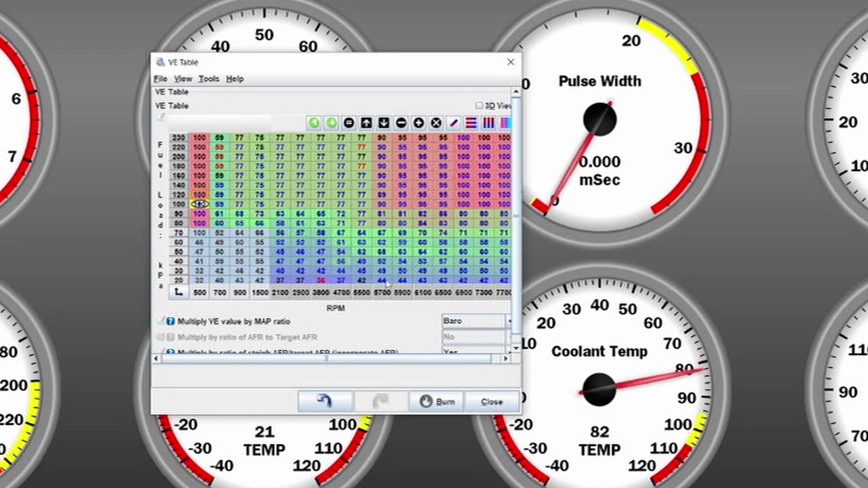
text(60)
key(Return)
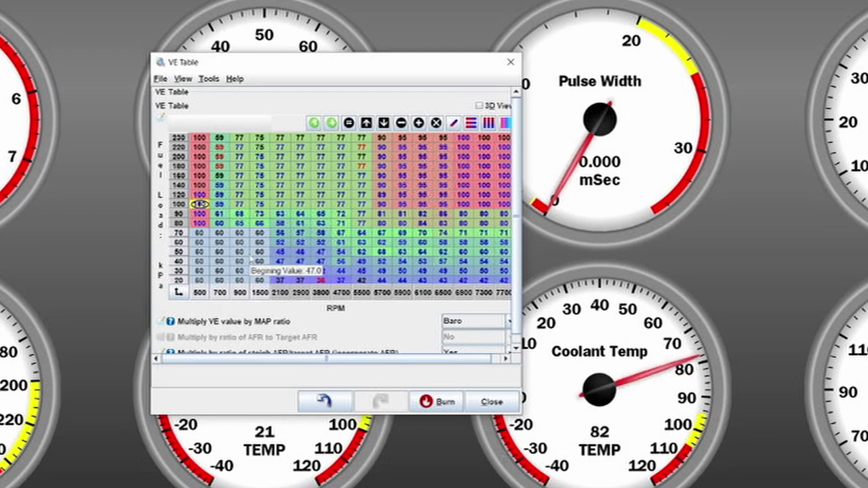
click(497, 195)
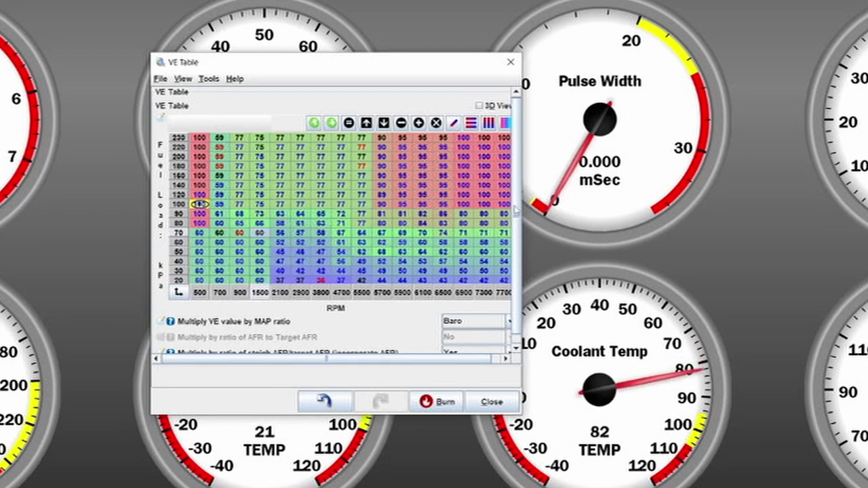
mouse_move(509, 206)
mouse_down()
mouse_move(460, 208)
mouse_move(500, 212)
mouse_up()
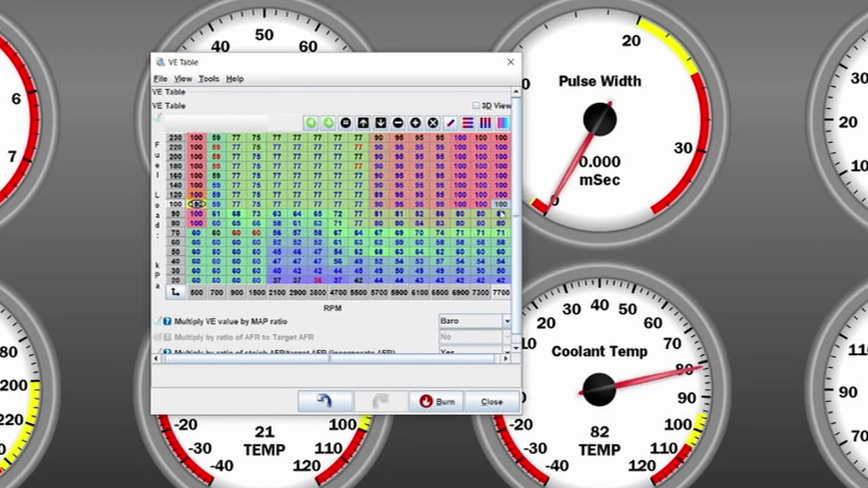
- Put 105 at 7700 RPM in the 100 kPa row and interpolate its 500–3800 RPM span
mouse_move(501, 214)
text(105)
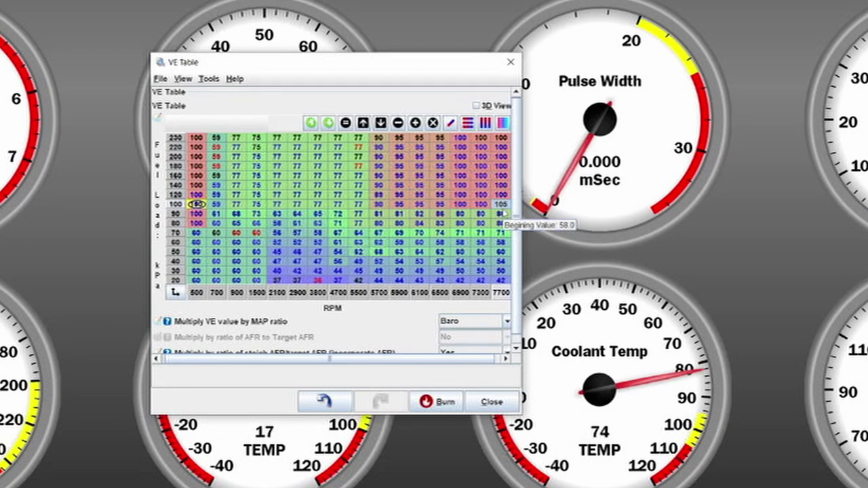
drag(503, 211, 318, 205)
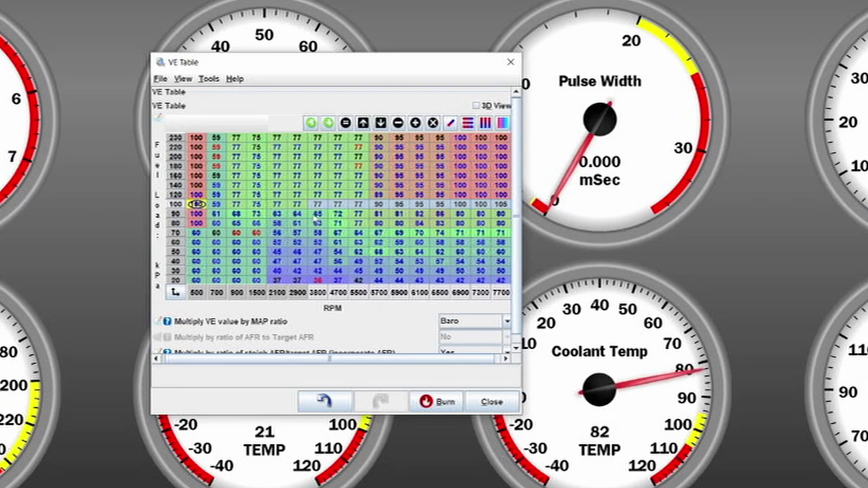
click(317, 204)
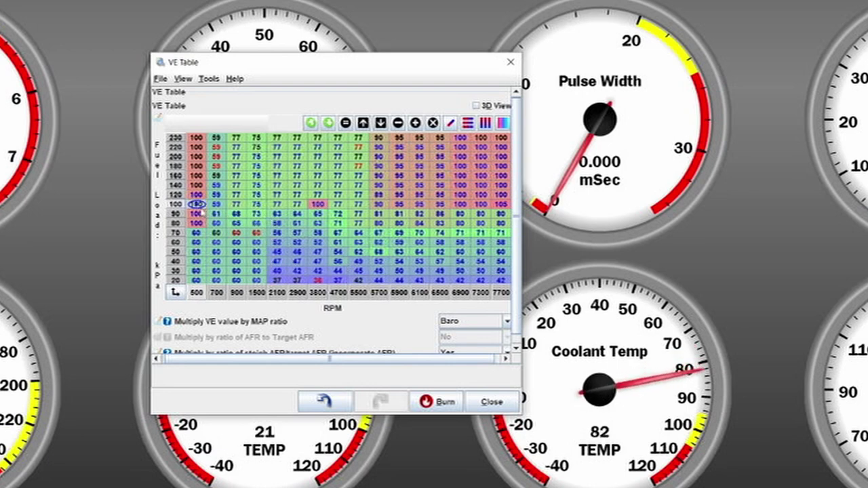
text(90)
shift+click(316, 203)
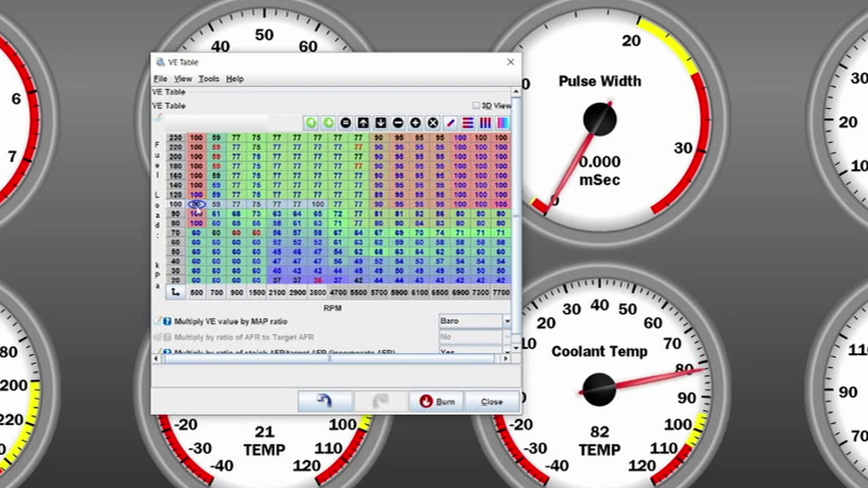
key(h)
- Interpolate the 100 kPa row from 3800 RPM up to 105 at 7700 RPM
drag(326, 207, 502, 212)
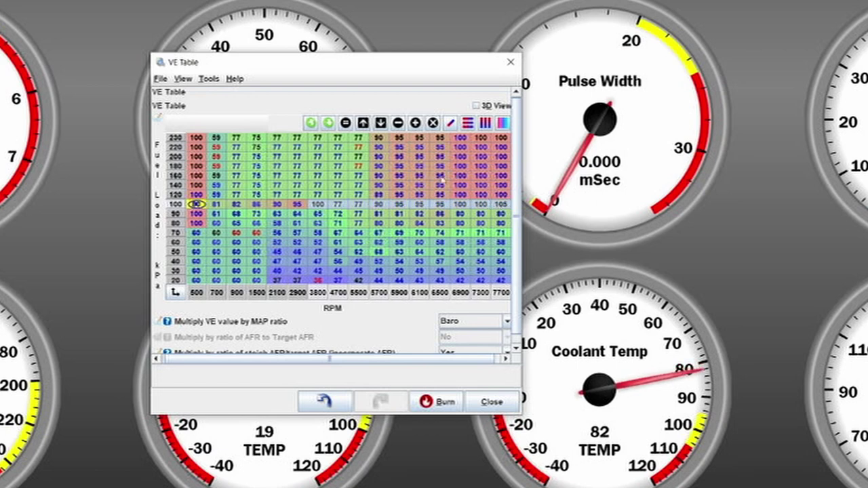
click(485, 123)
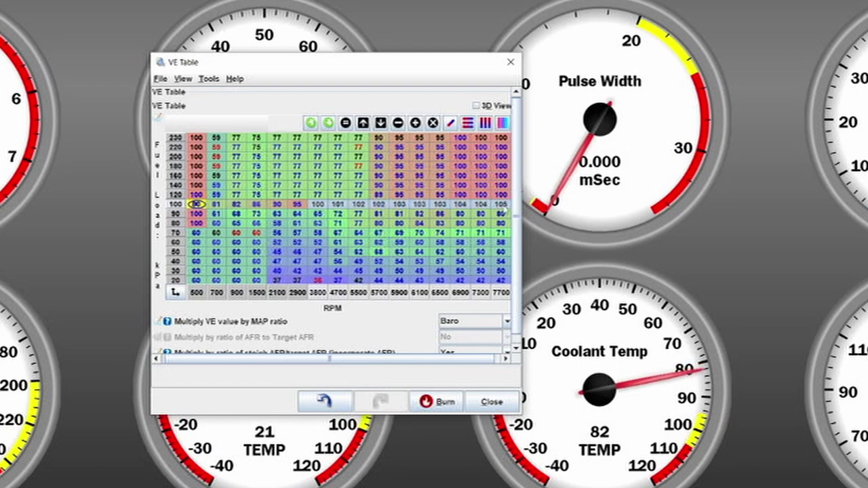
click(502, 207)
drag(337, 234, 454, 253)
click(481, 251)
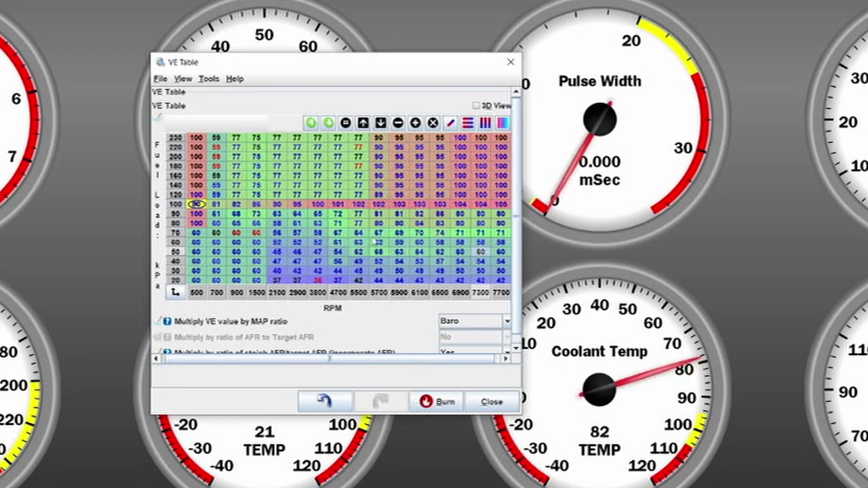
- Set the 4700–6100 RPM cruise block to 75 and interpolate up to the 100 kPa row
click(318, 241)
drag(337, 234, 418, 261)
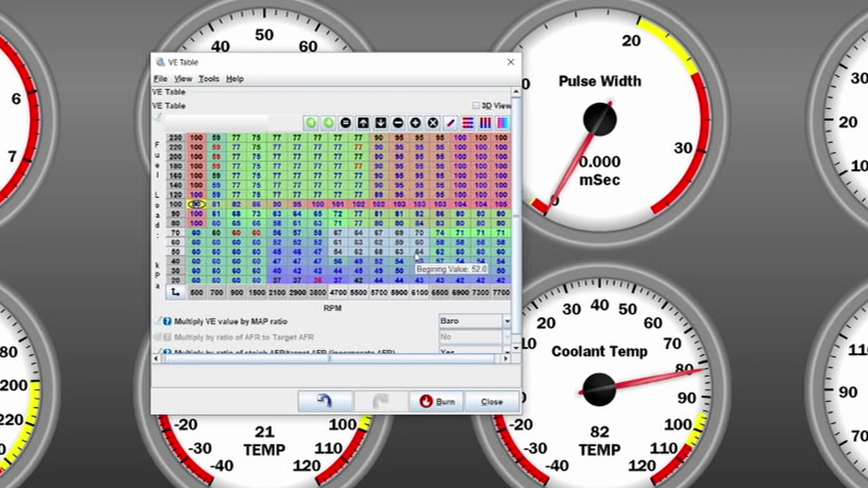
text(75)
key(Return)
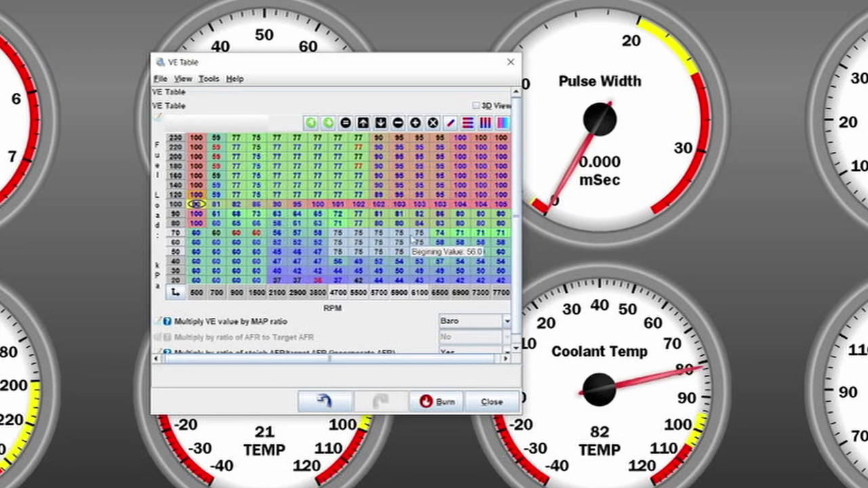
drag(419, 222, 337, 204)
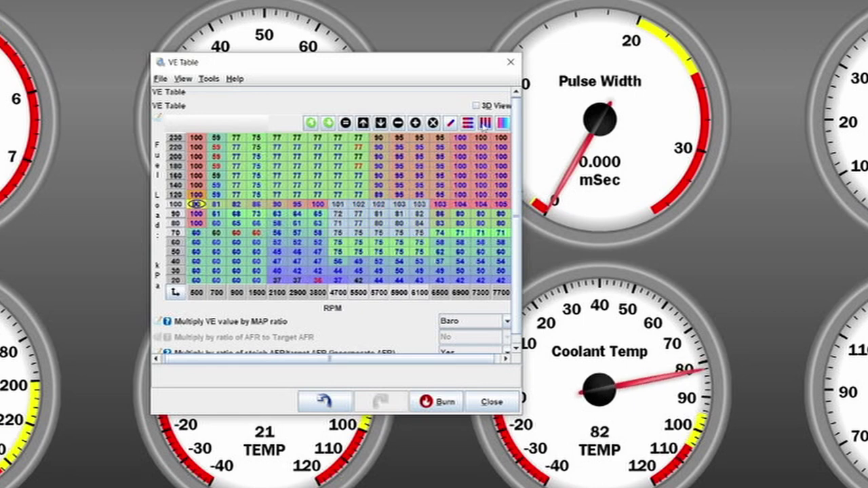
click(485, 122)
- Interpolate the 2100–3800 RPM columns at 50–100 kPa and the high-RPM 80–100 kPa cells
click(339, 253)
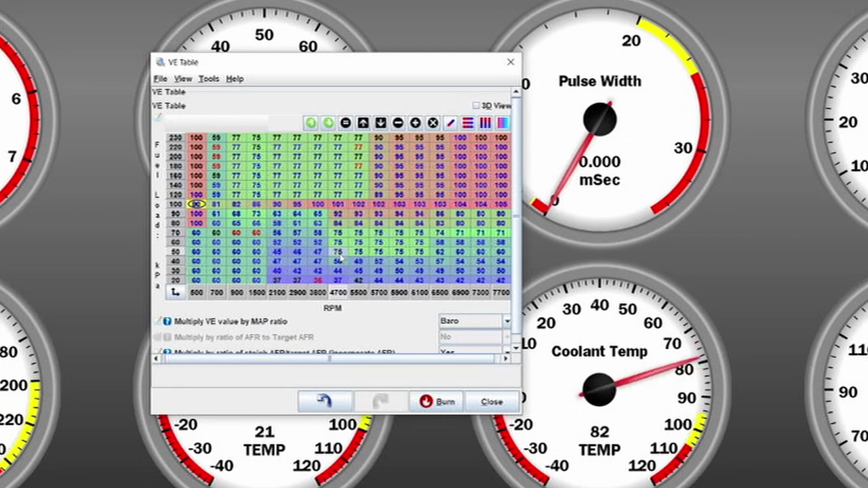
drag(339, 253, 256, 253)
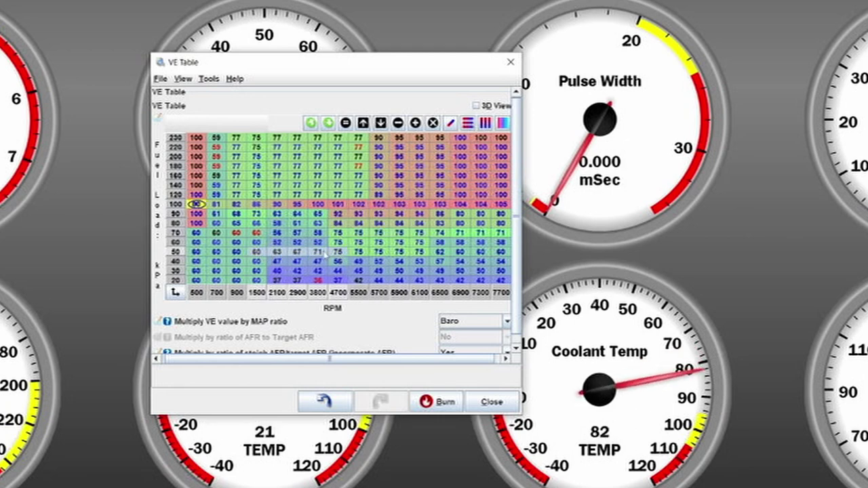
drag(325, 256, 275, 205)
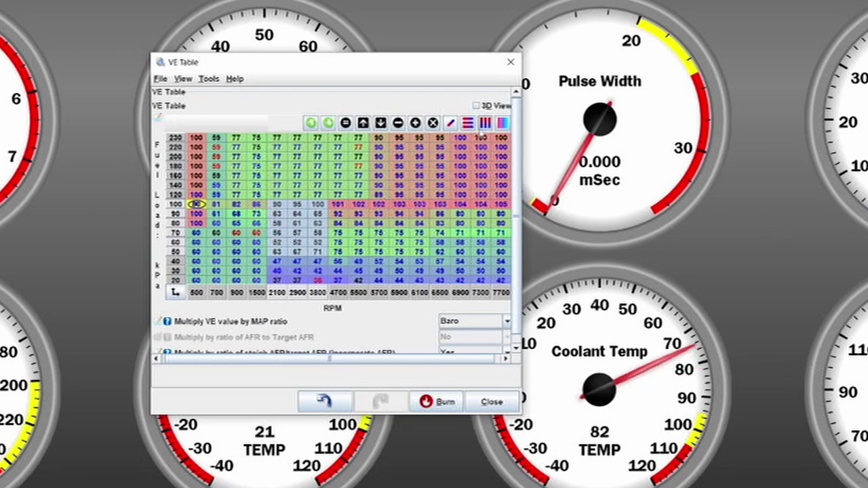
click(485, 124)
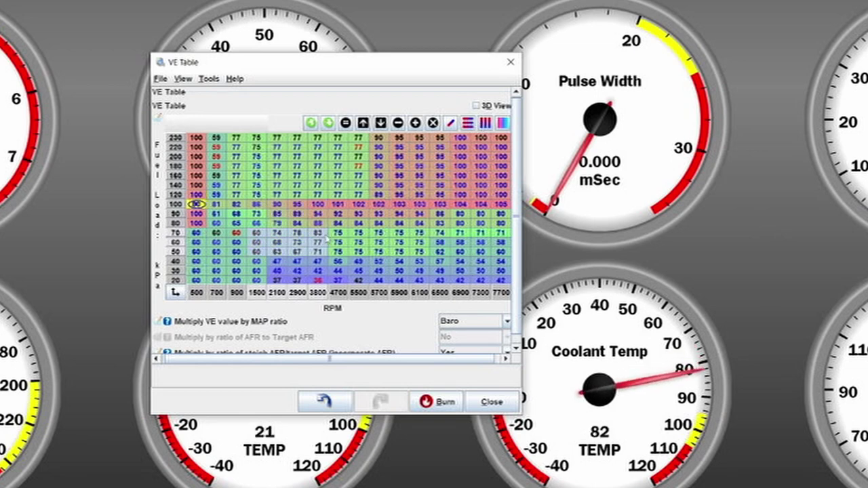
click(469, 123)
drag(440, 223, 501, 213)
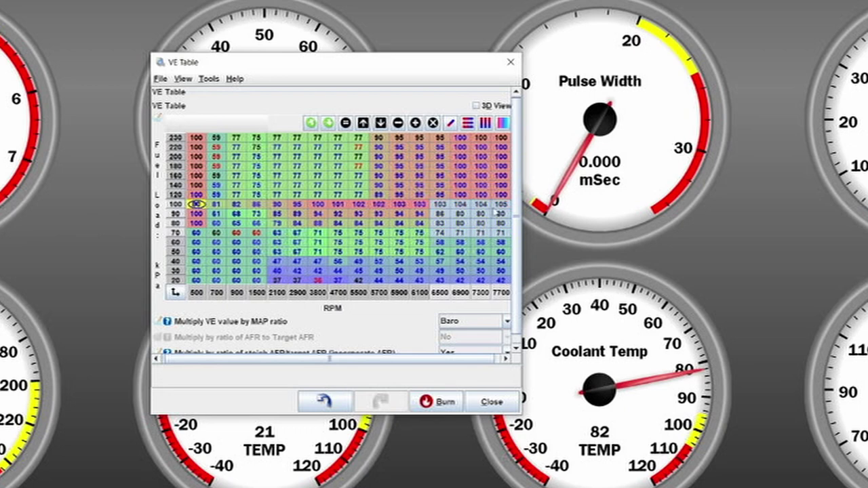
key(s)
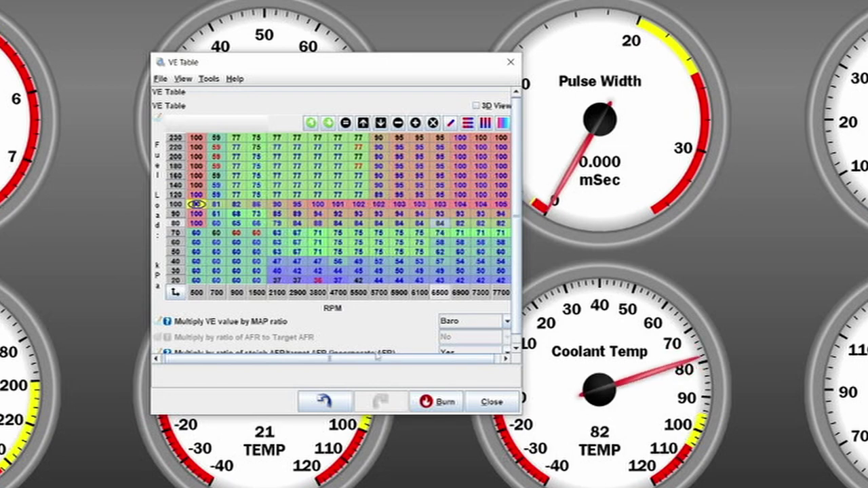
- In the 200 kPa row, enter 120 at 7700 RPM, 115 at 5500 RPM and 125 at 6100 RPM
scroll(455, 360, down, 1)
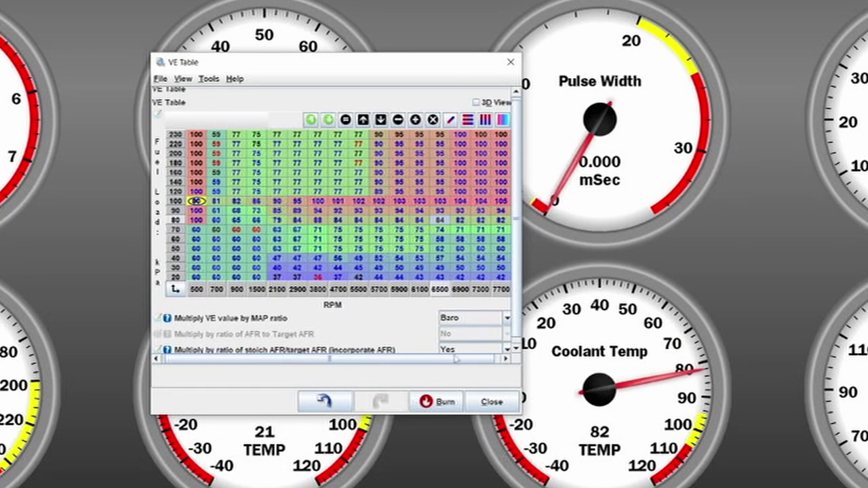
click(417, 155)
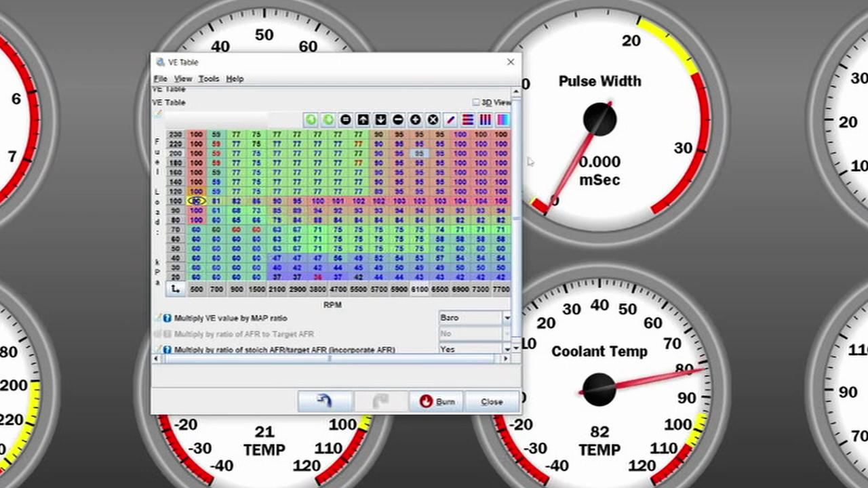
key(Right)
key(Right)
key(Right)
key(Right)
text(12)
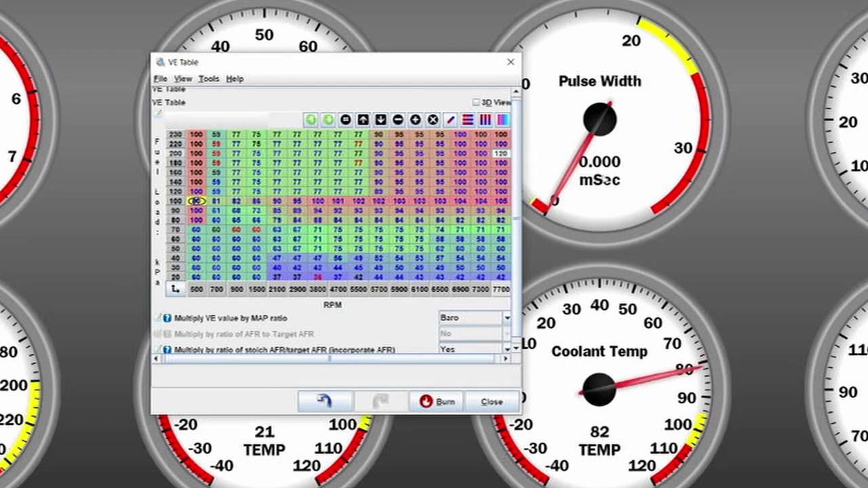
text(0)
key(Return)
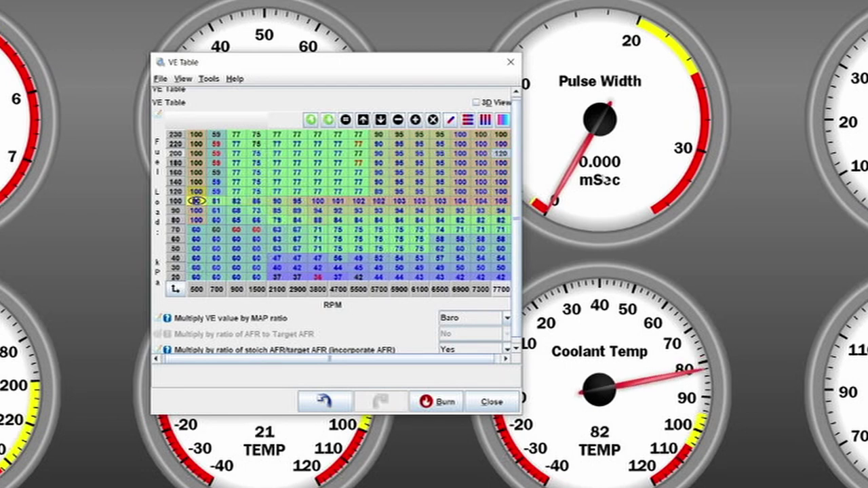
click(360, 155)
text(1)
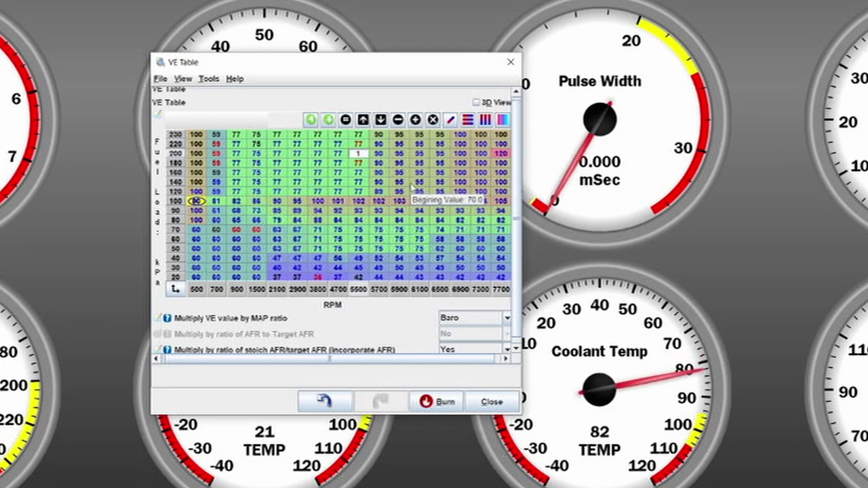
text(1)
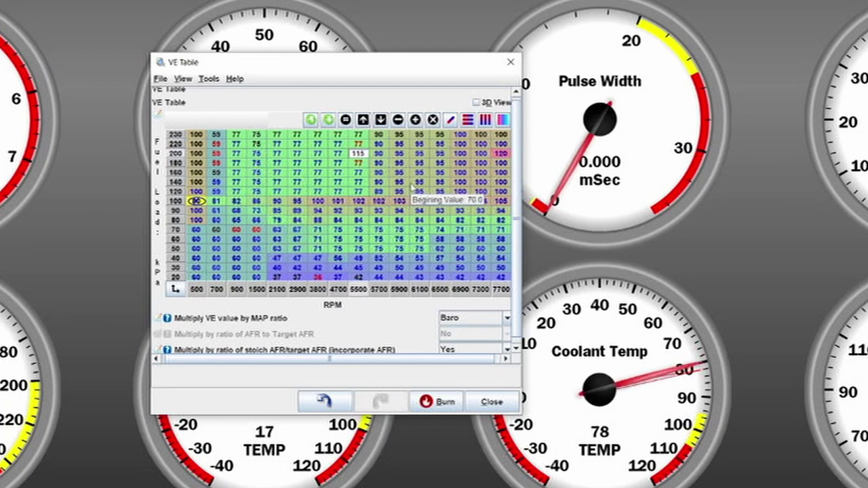
text(5)
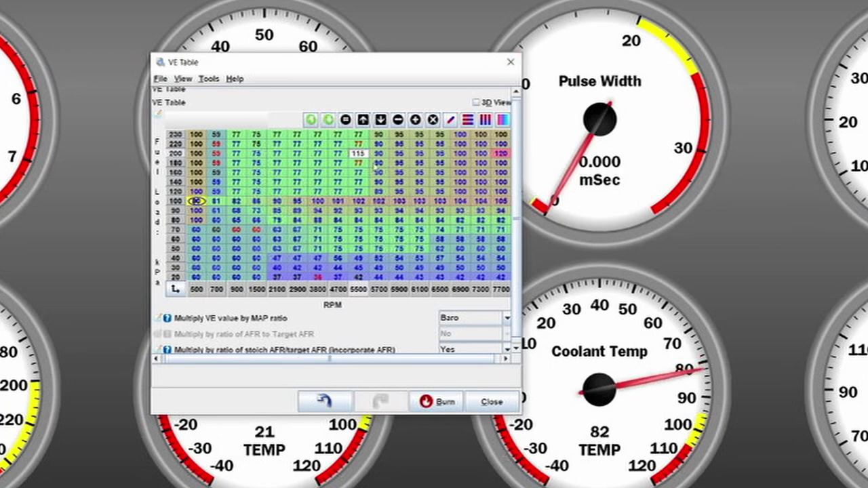
click(402, 154)
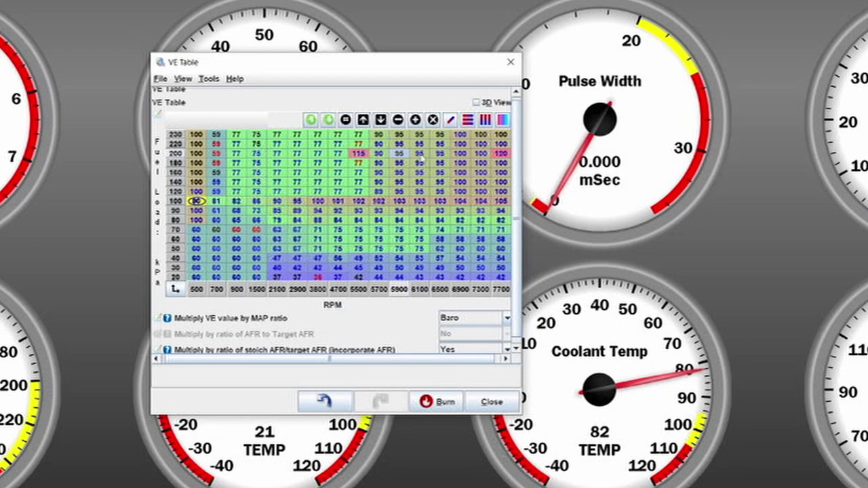
click(419, 155)
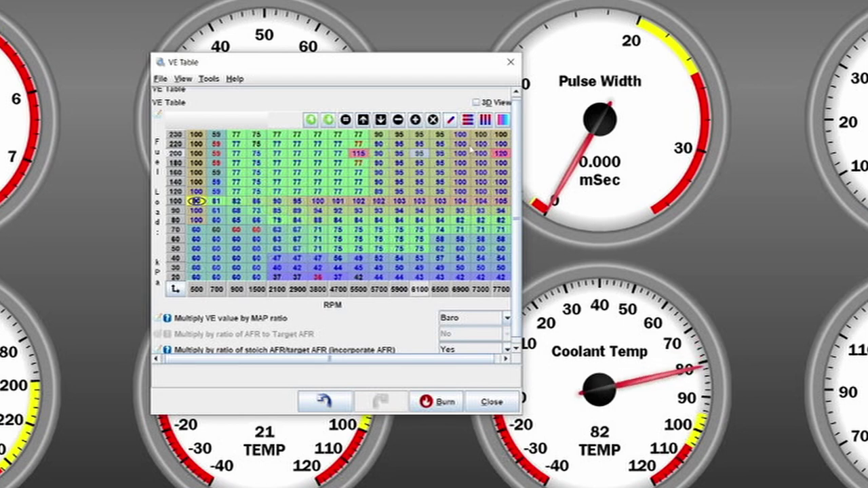
text(12)
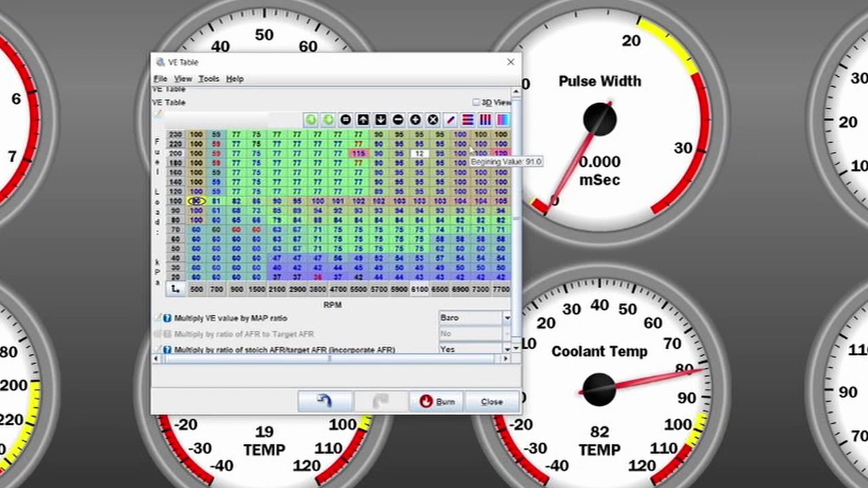
text(5)
key(Return)
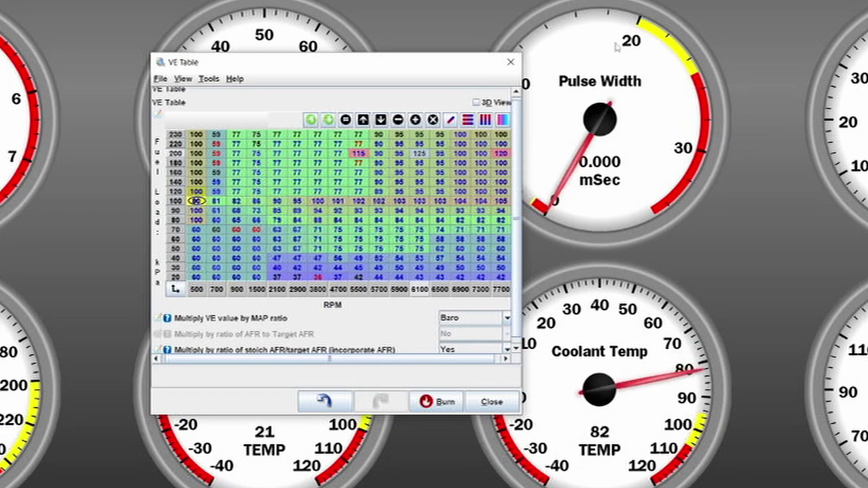
- Interpolate the 200 kPa cells from 5500 to 6100 RPM to blend between 115 and 125
drag(505, 160, 453, 158)
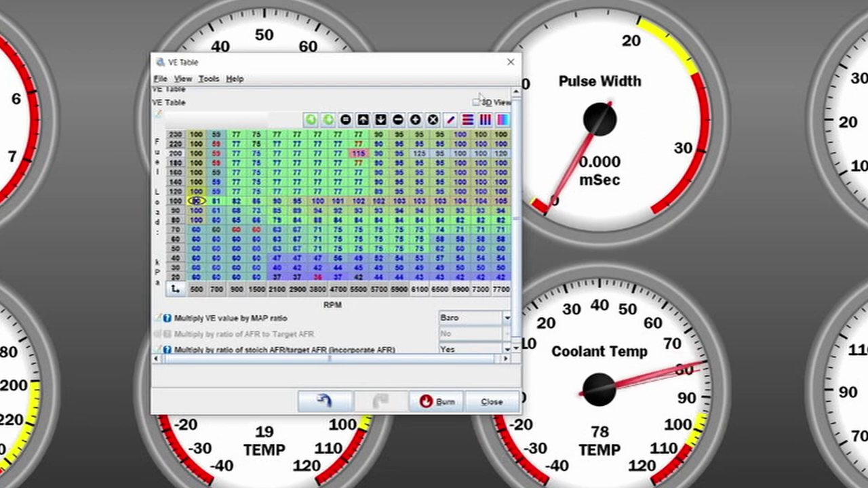
drag(359, 154, 420, 155)
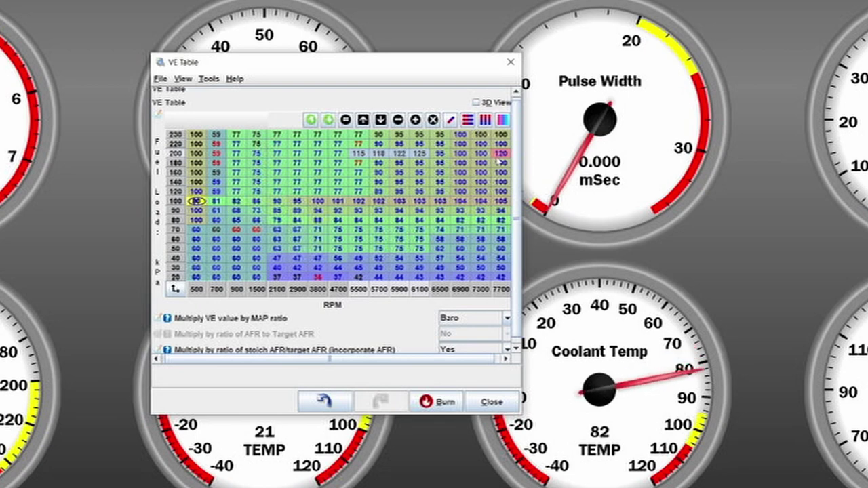
click(468, 120)
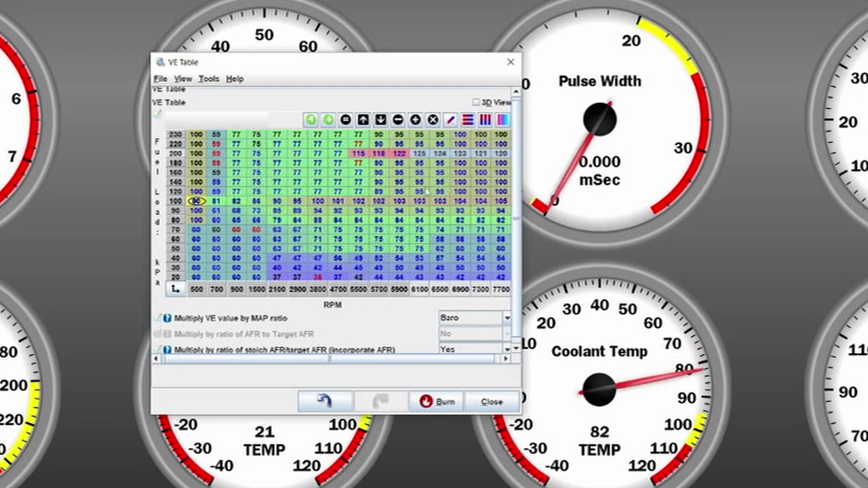
click(400, 211)
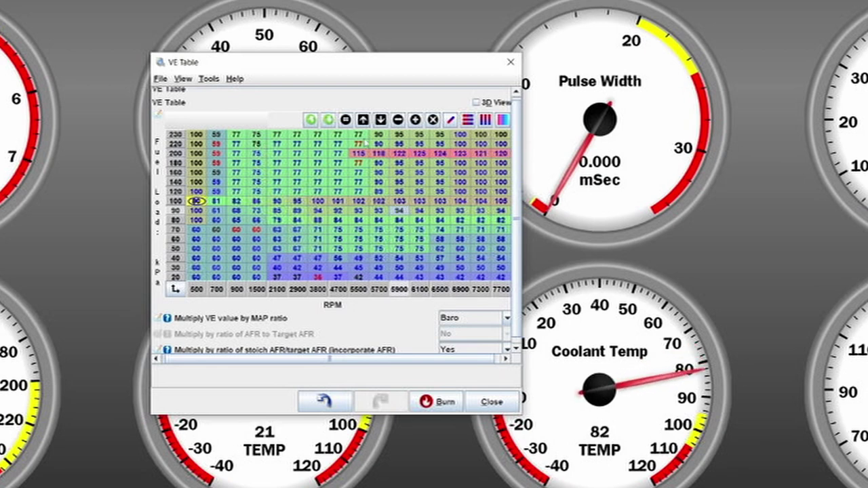
- Interpolate the 100–200 kPa block at 5500–7700 RPM smoothly between load rows
drag(358, 155, 500, 204)
key(v)
click(275, 155)
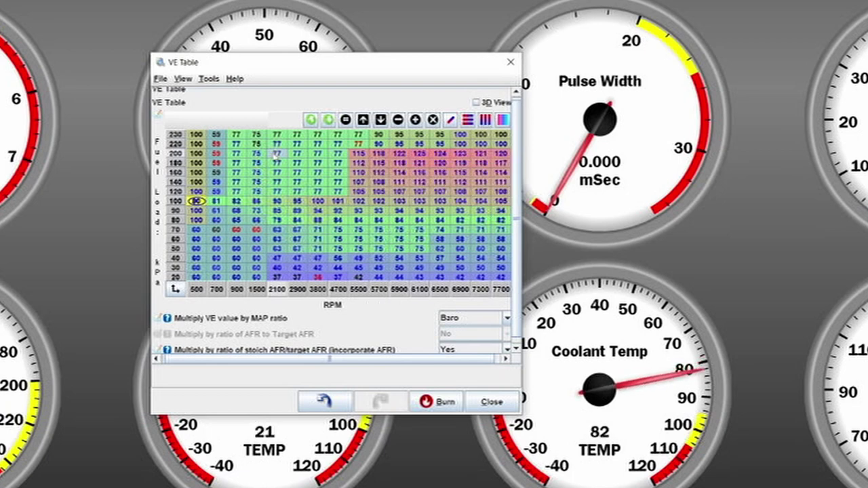
- Enter 105 at 2100 RPM and 90 at 500 RPM in the 200 kPa row, then interpolate between them
text(1)
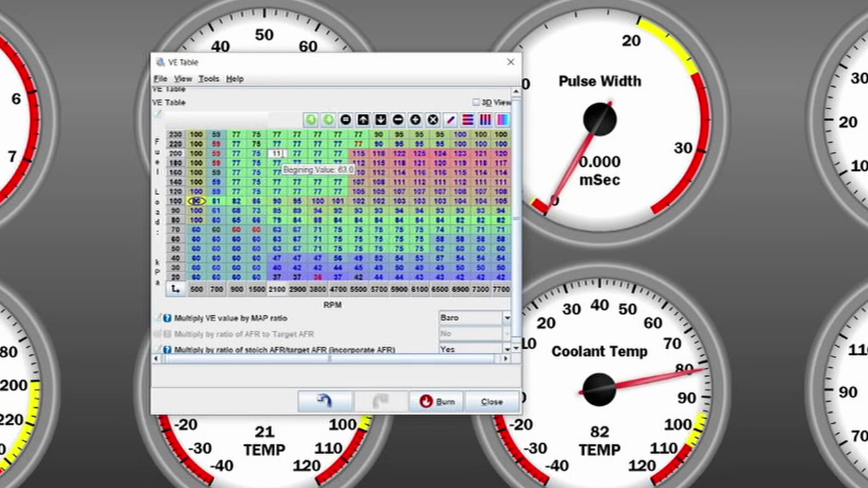
text(05)
click(215, 155)
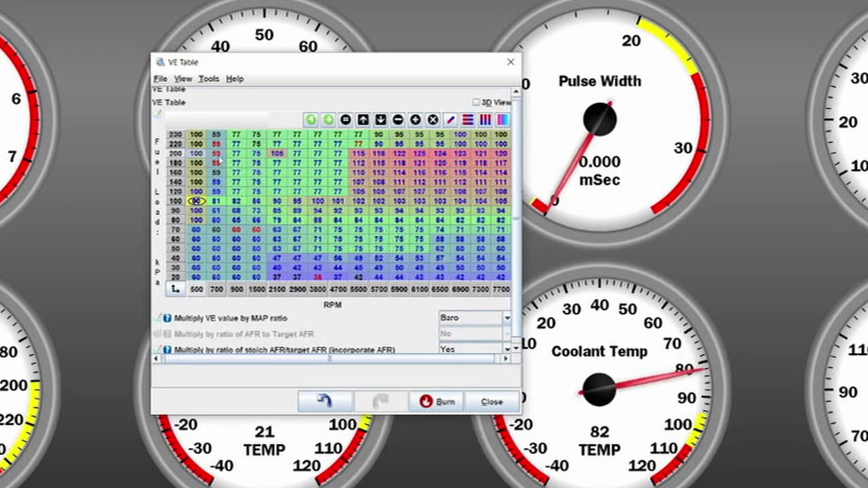
text(90)
key(Return)
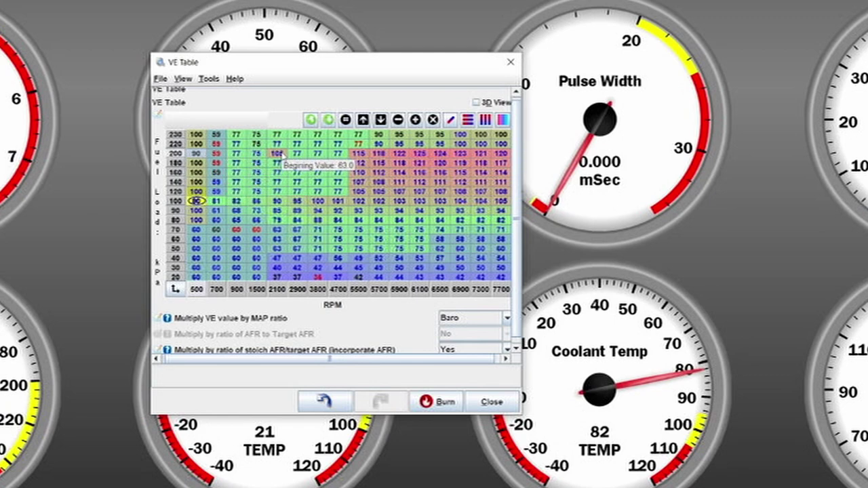
drag(278, 154, 200, 159)
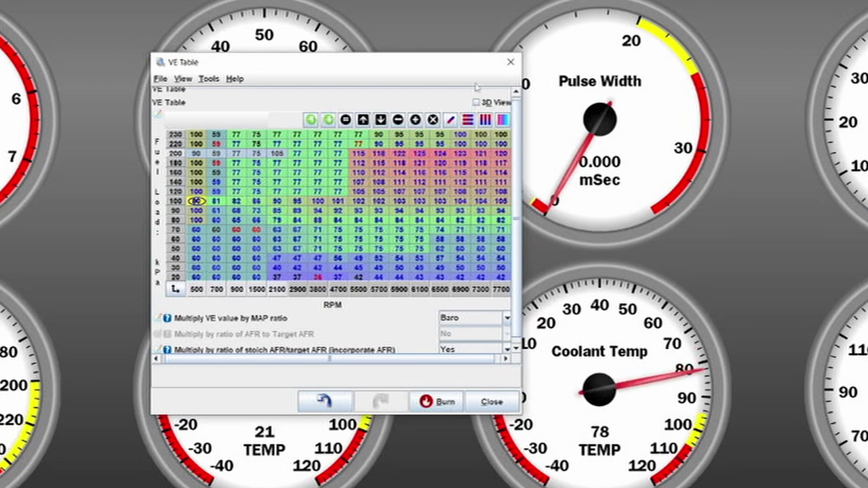
click(451, 120)
- Blend the 200 kPa row from 2100 to 5500 RPM, then smooth rows 120–200 and the low-RPM 70–90 kPa cells
drag(288, 156, 255, 231)
key(/)
click(486, 120)
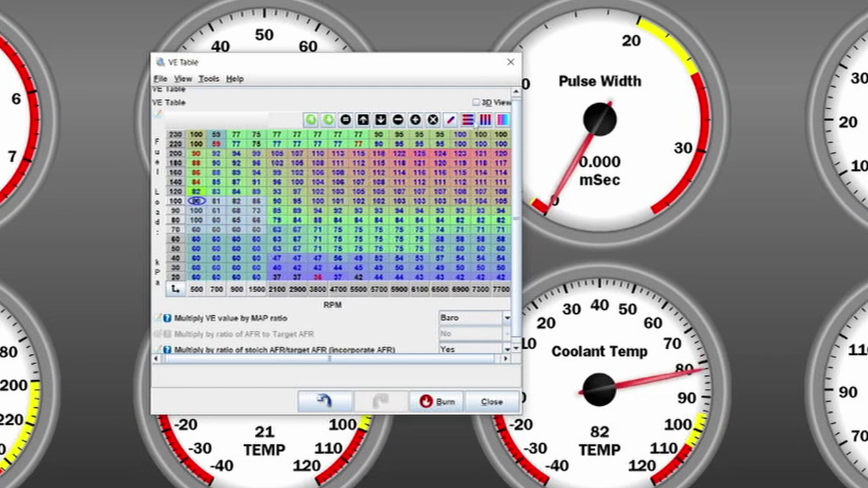
click(486, 120)
click(277, 221)
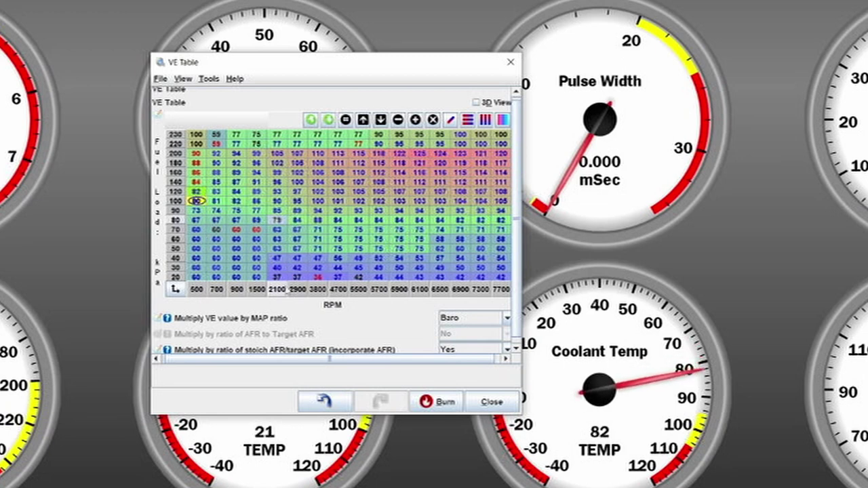
- Vertically interpolate the 20–70 kPa cells, including the 6500–7700 RPM block, so they taper evenly
mouse_move(277, 278)
mouse_down()
mouse_move(462, 278)
mouse_move(339, 287)
mouse_move(314, 283)
mouse_move(329, 274)
mouse_move(316, 278)
mouse_up()
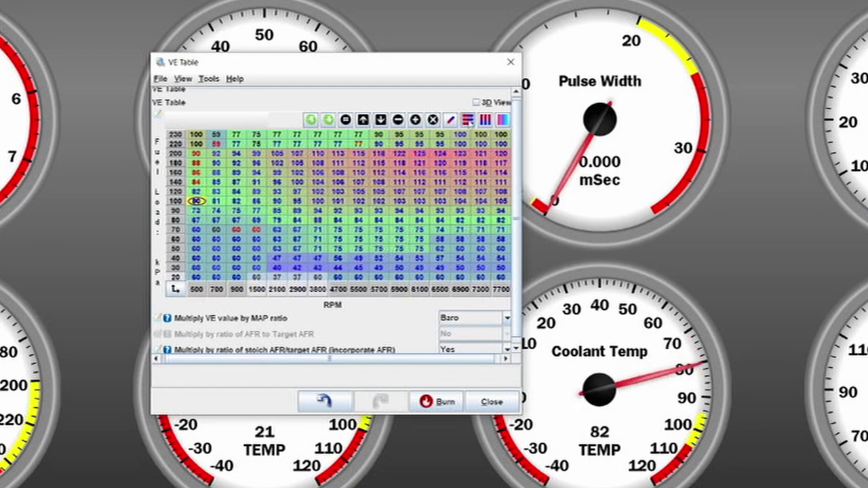
drag(278, 249, 440, 267)
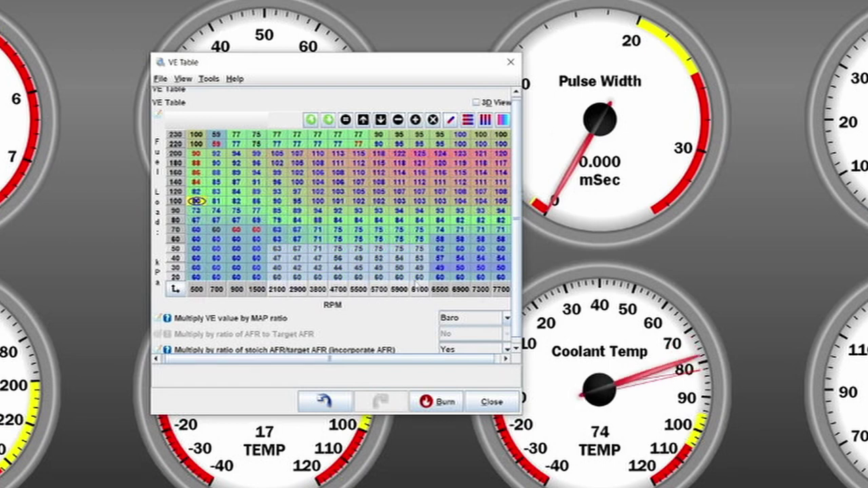
drag(197, 277, 265, 249)
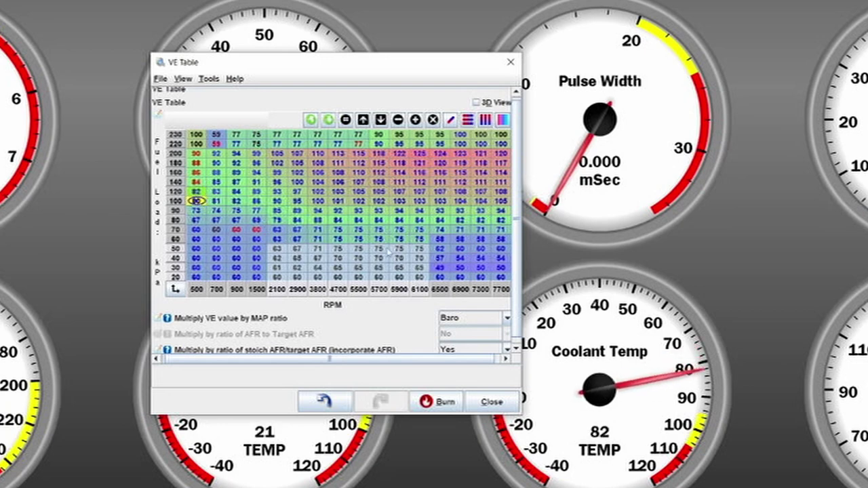
drag(437, 230, 498, 278)
key(v)
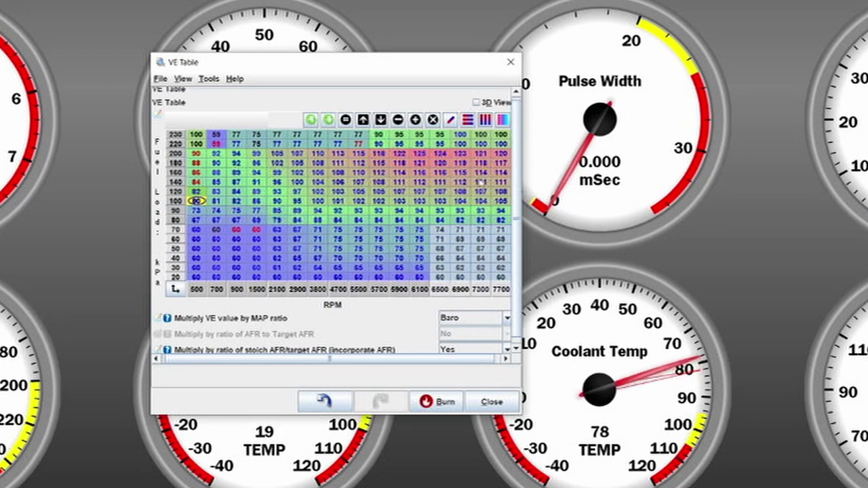
click(379, 260)
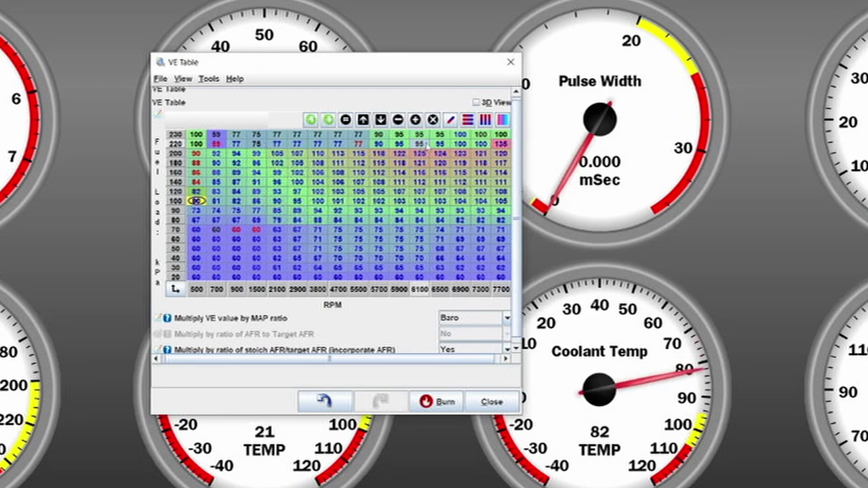
- Enter 134 at 220 kPa and 145 at 230 kPa in the 6100 RPM column, and correct the 3800 RPM cell
text(134)
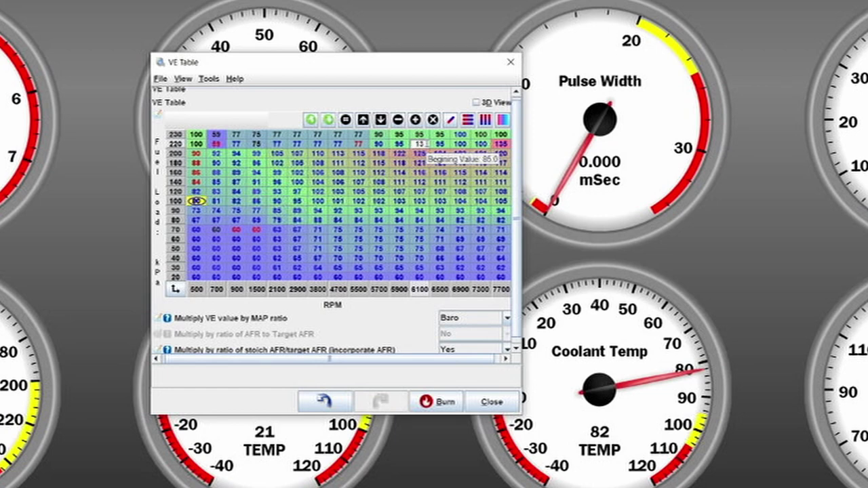
key(Return)
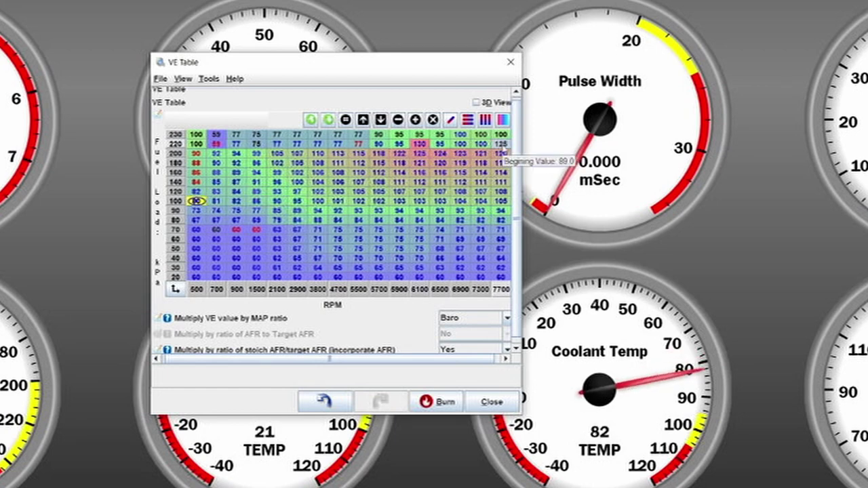
right_click(503, 145)
key(Escape)
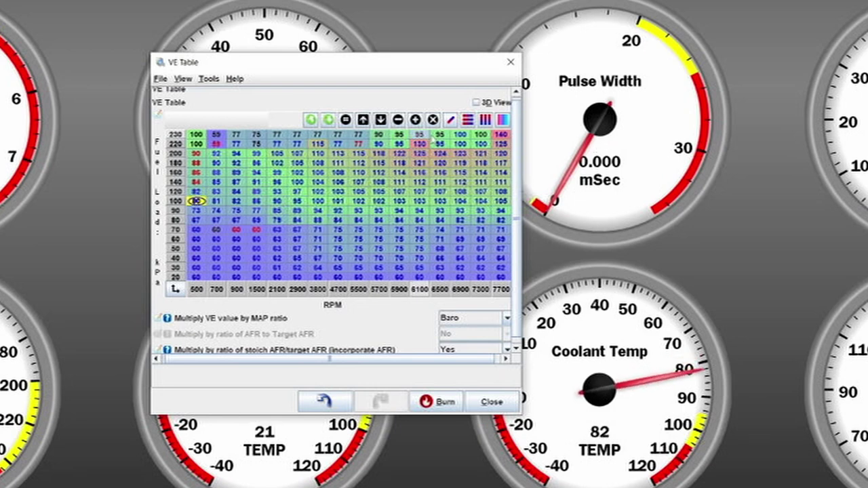
text(140)
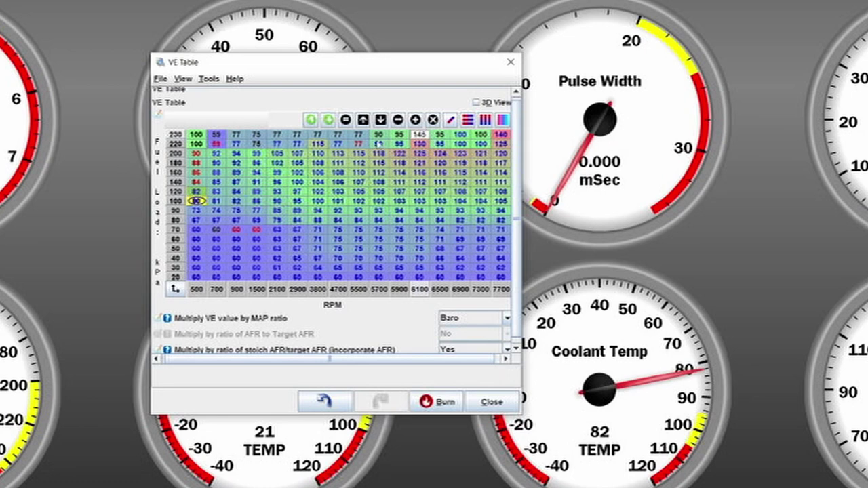
key(Return)
text(13)
key(BackSpace)
text(0)
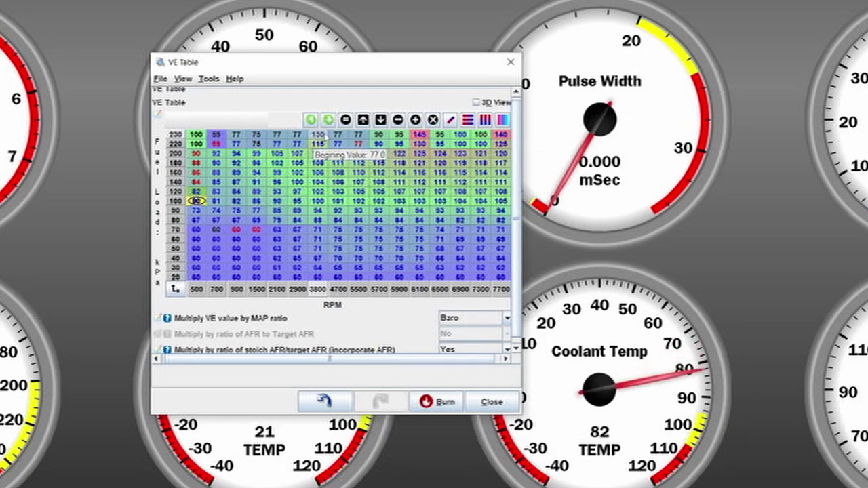
- Interpolate rows 220–230 kPa evenly across 3800–7700 RPM
drag(325, 136, 198, 145)
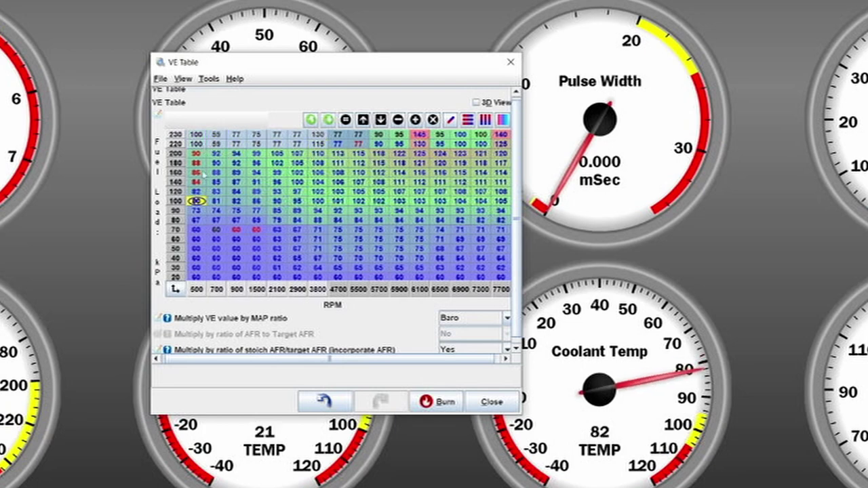
click(198, 144)
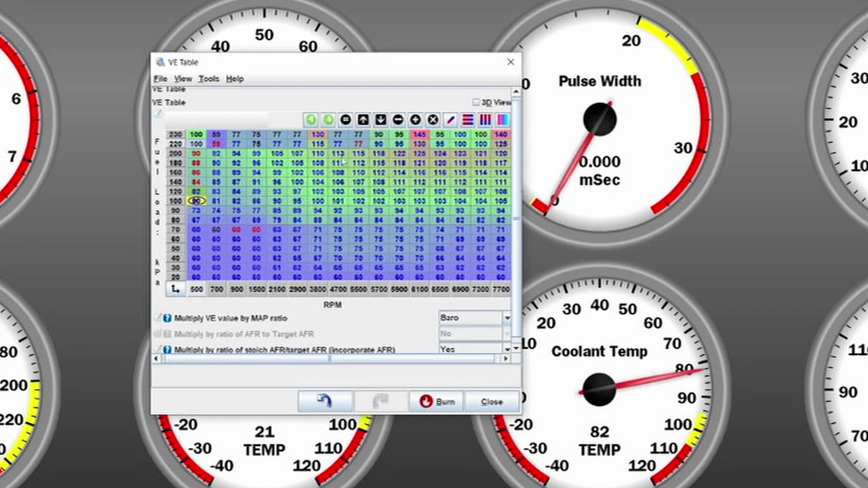
drag(502, 135, 328, 144)
click(468, 119)
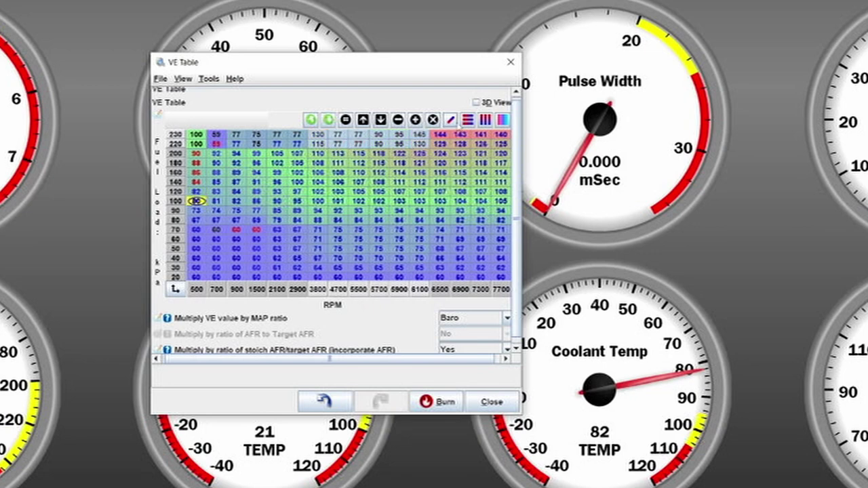
click(468, 120)
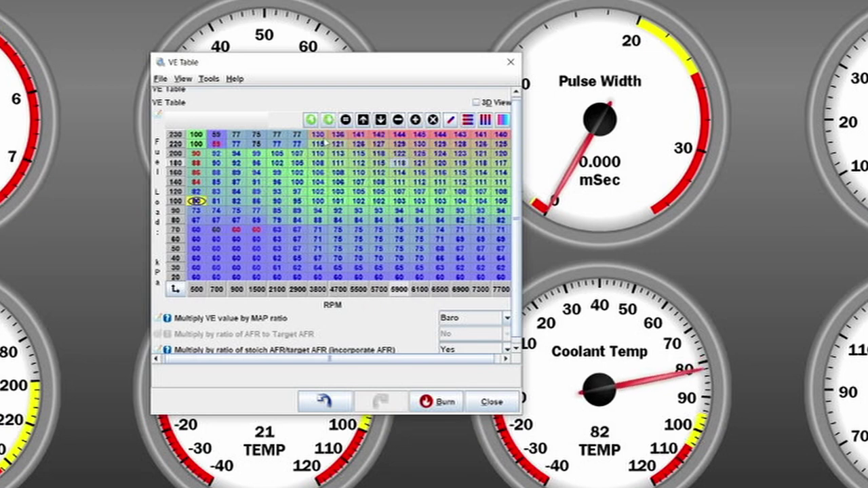
- Set 97 in the 220 kPa, 500 RPM cell and select rows 220–230 from 500 to 3800 RPM
drag(277, 144, 222, 144)
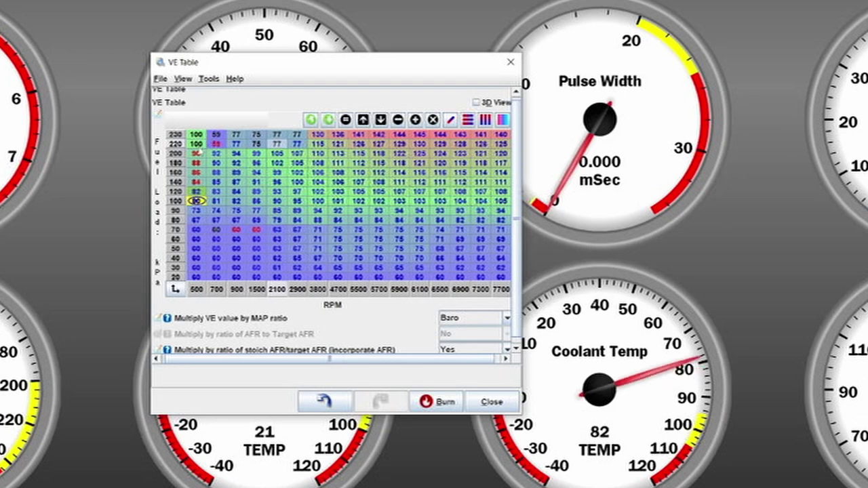
drag(196, 136, 197, 144)
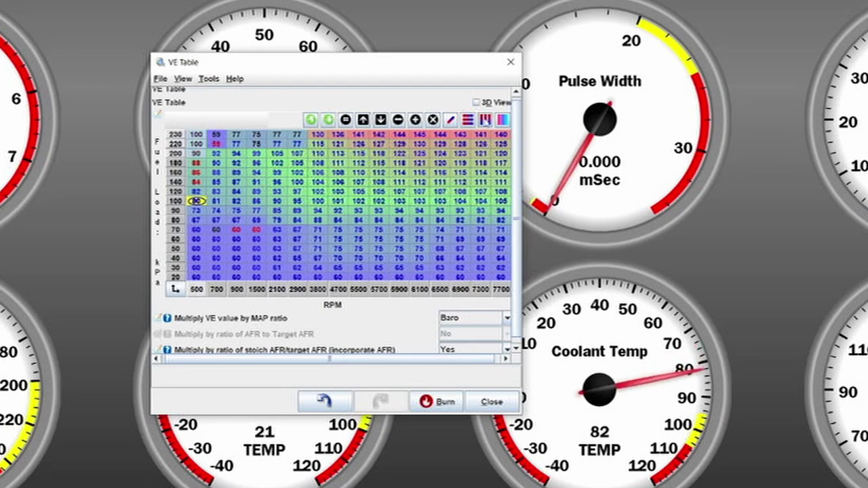
text(97)
key(Return)
drag(196, 135, 319, 144)
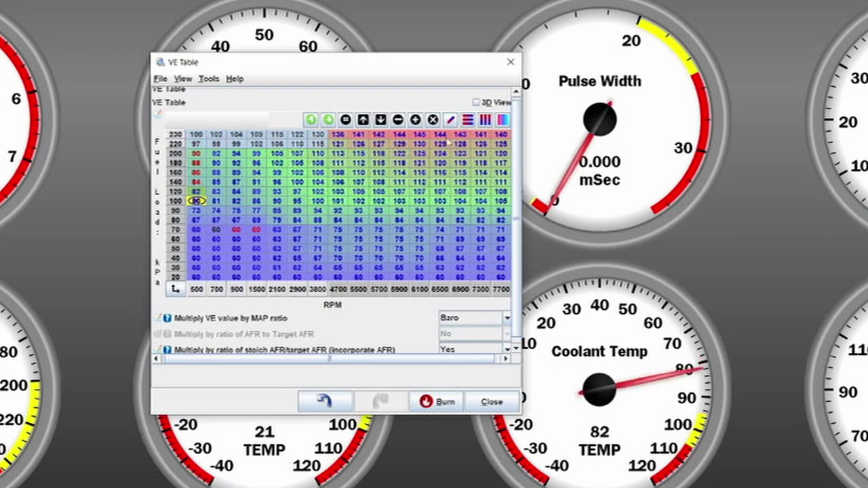
click(468, 119)
click(285, 181)
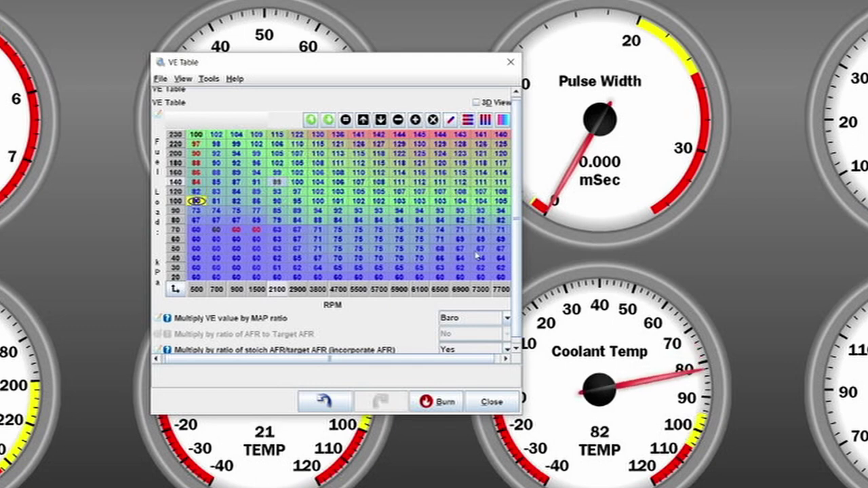
- Show the VE table as a 3D surface, rotate it to inspect its shape, then return to the numeric grid
click(477, 102)
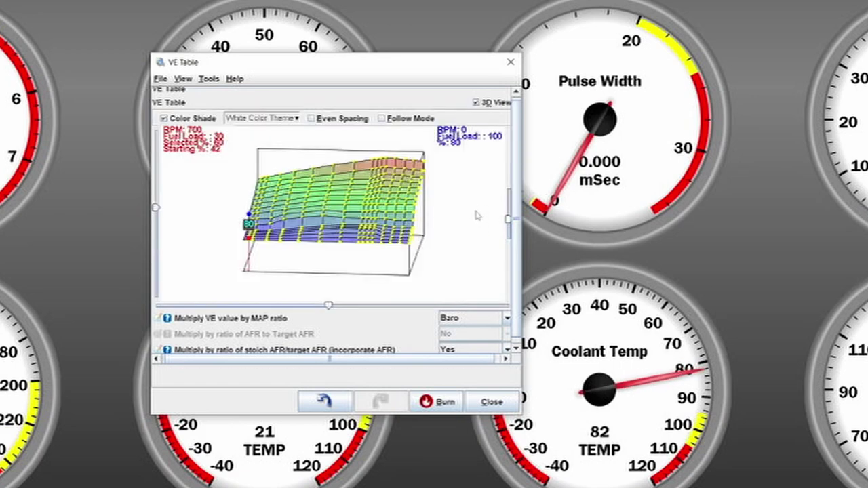
drag(498, 210, 483, 224)
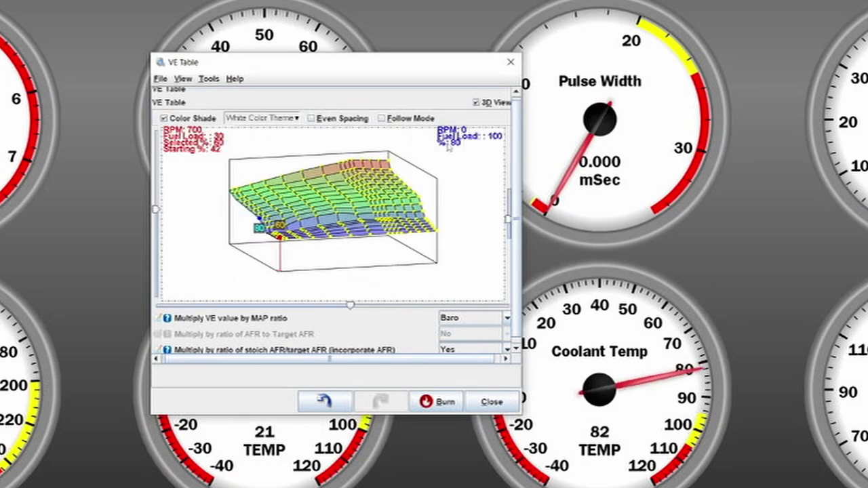
drag(414, 151, 441, 193)
click(492, 102)
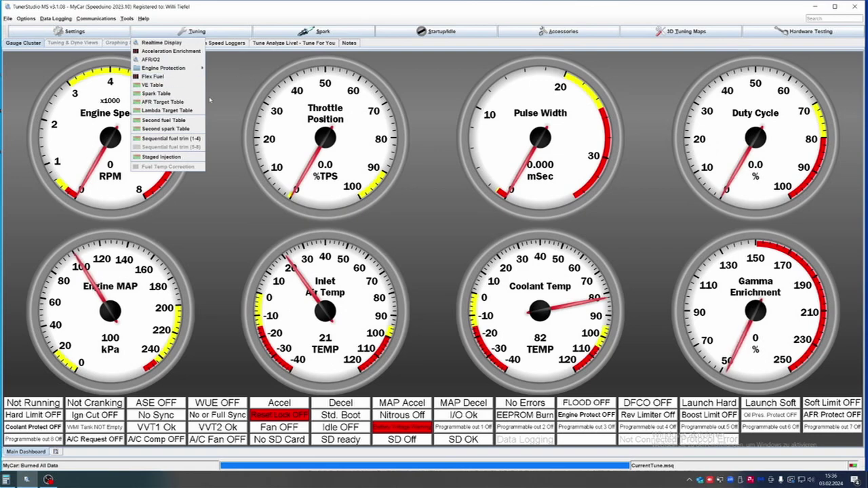
click(190, 122)
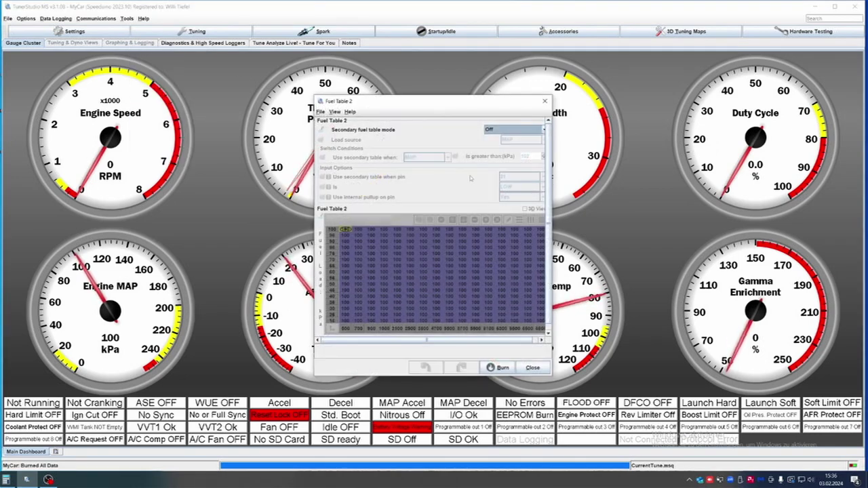
drag(428, 106, 450, 98)
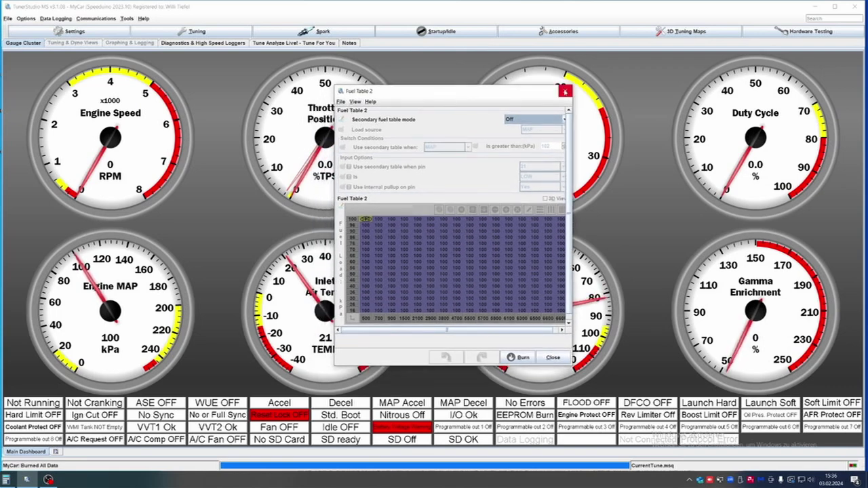
click(564, 91)
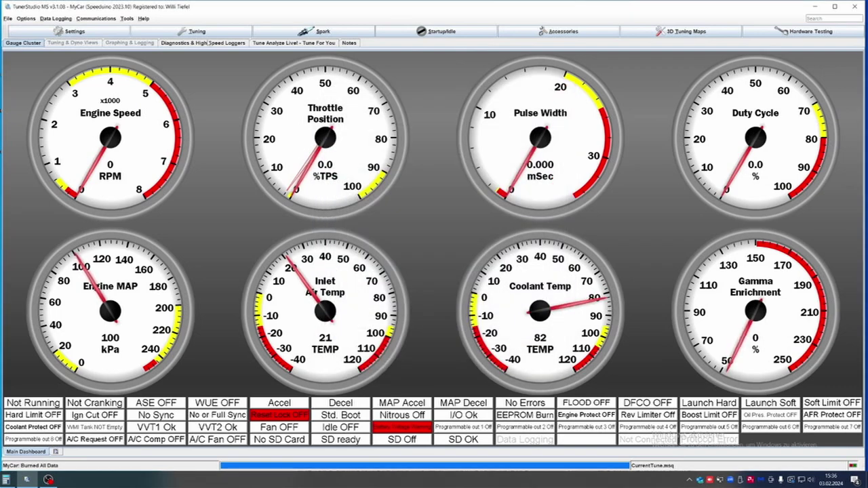
click(197, 32)
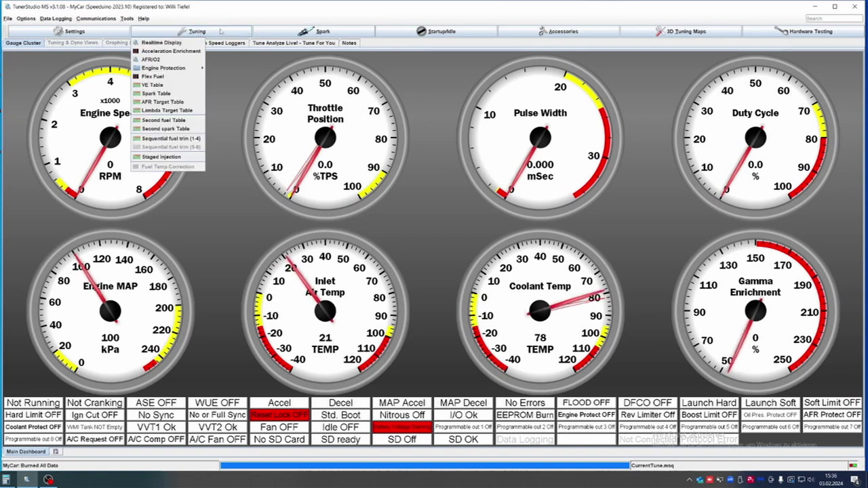
click(287, 37)
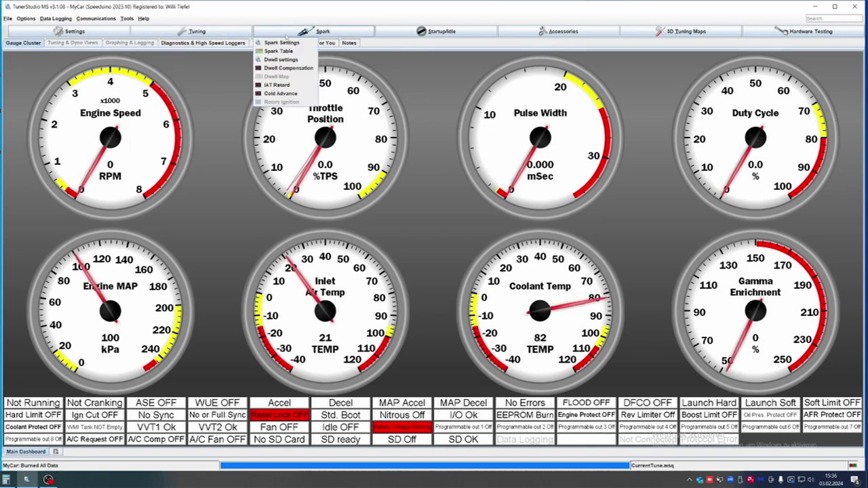
click(241, 29)
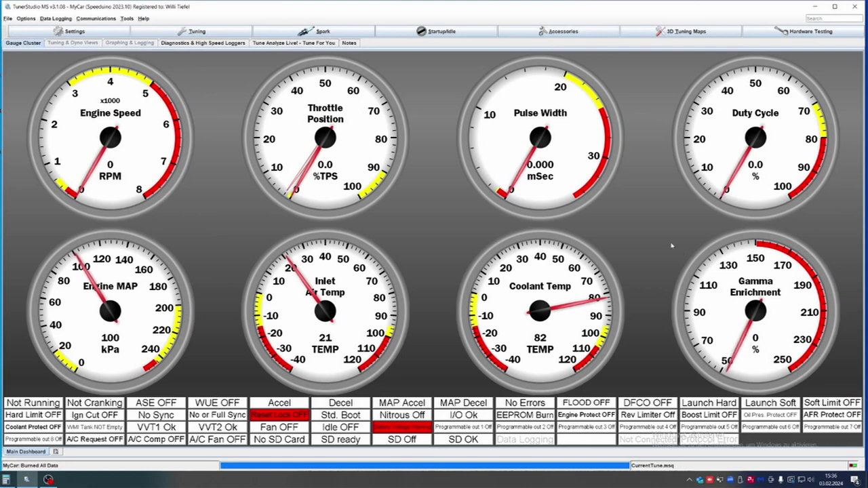